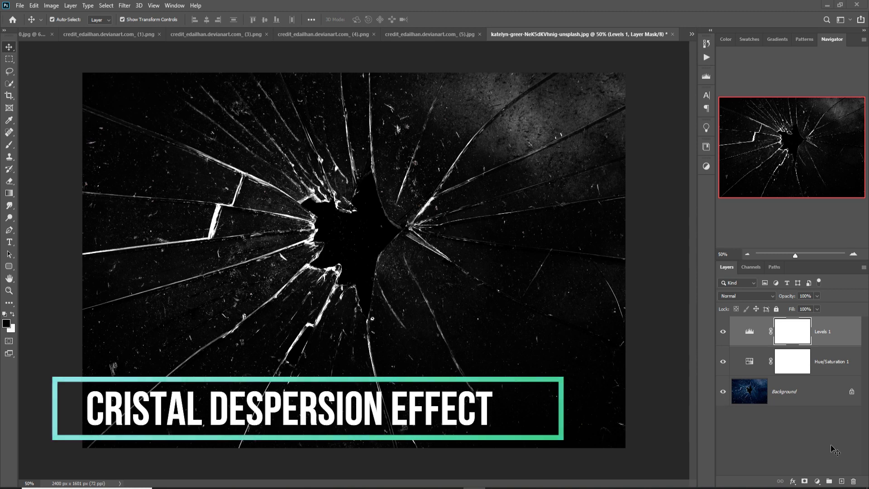
# Step: Start a new document from the recent 1280×720 px, 300 ppi preset
pyautogui.click(19, 6)
pyautogui.click(22, 14)
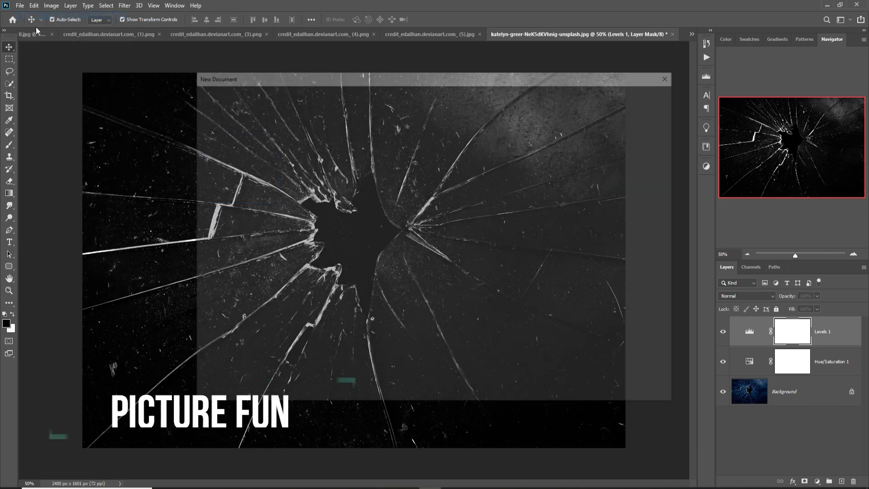
pyautogui.click(324, 168)
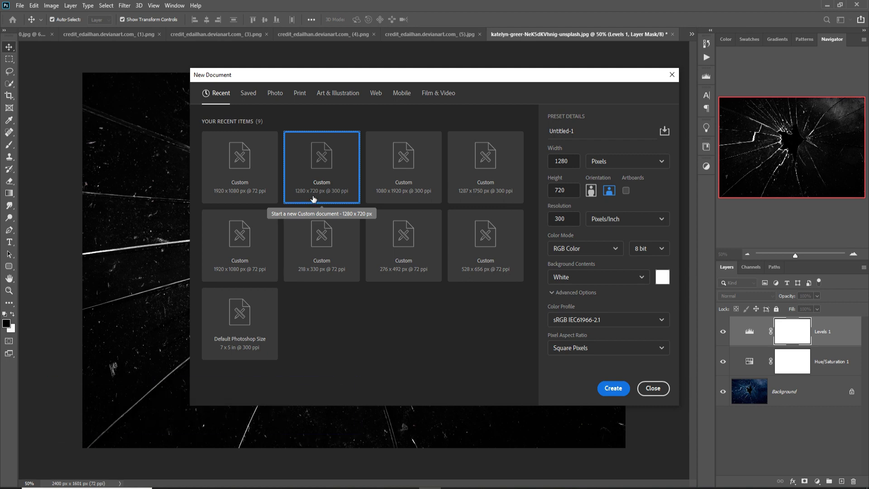
# Step: Create the Untitled-1 document and copy the makeup photo into it as Layer 1
pyautogui.click(613, 388)
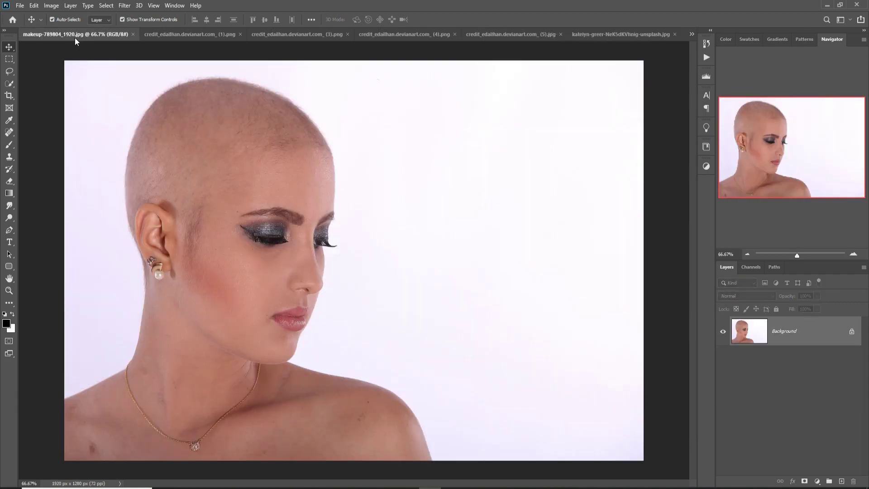
pyautogui.moveTo(75, 37); pyautogui.dragTo(377, 88)
pyautogui.click(642, 36)
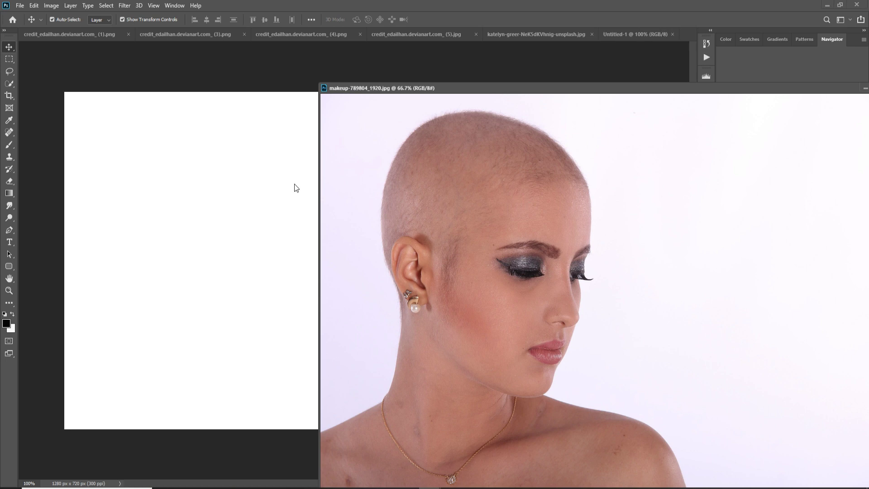
pyautogui.moveTo(498, 183); pyautogui.dragTo(271, 198)
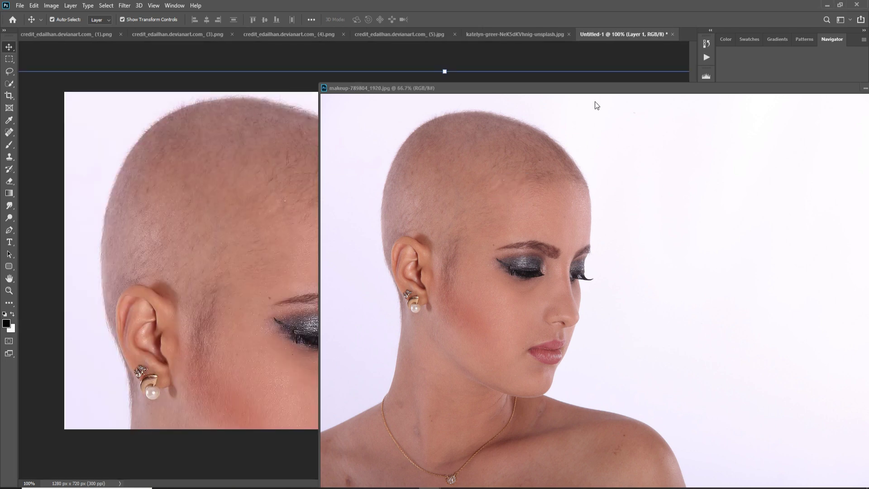
pyautogui.click(864, 88)
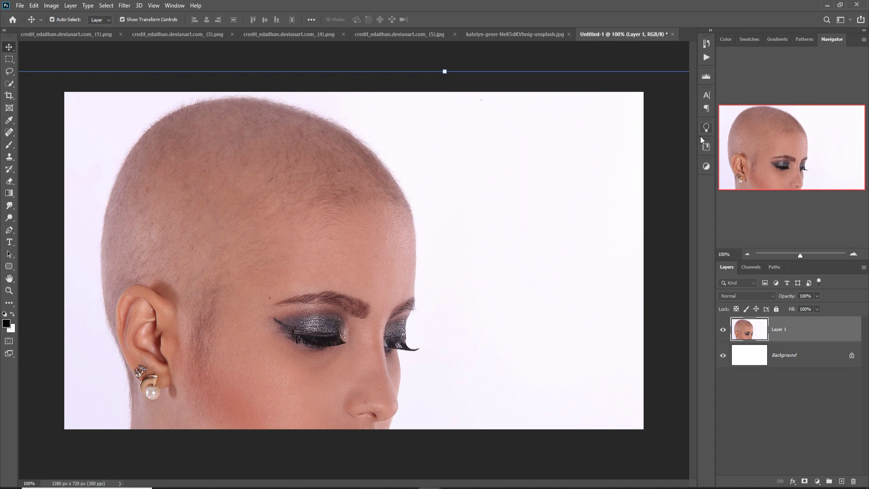
# Step: Add a near-black Solid Color fill layer beneath the portrait layer, Layer 1
pyautogui.click(786, 356)
pyautogui.click(723, 329)
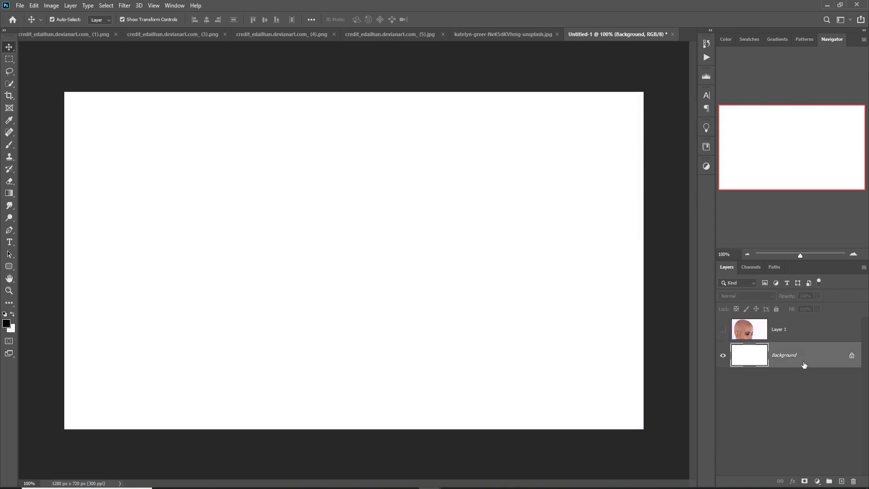
pyautogui.click(845, 482)
pyautogui.click(817, 482)
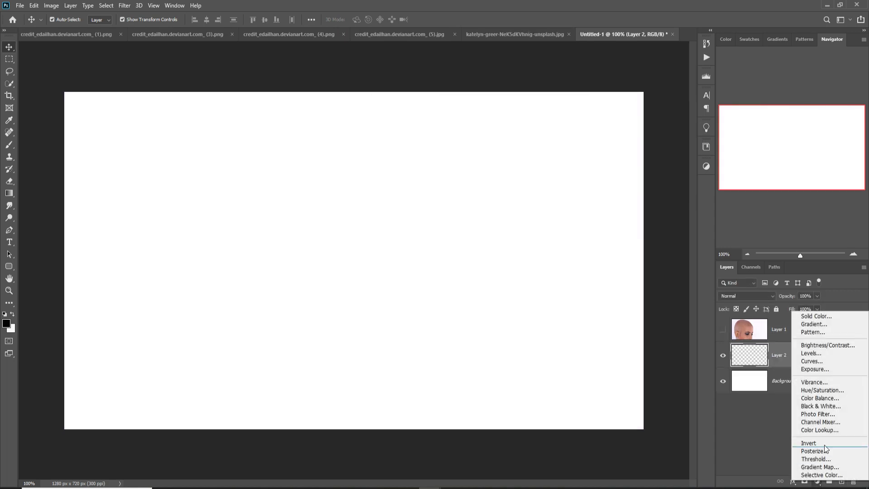
pyautogui.click(808, 315)
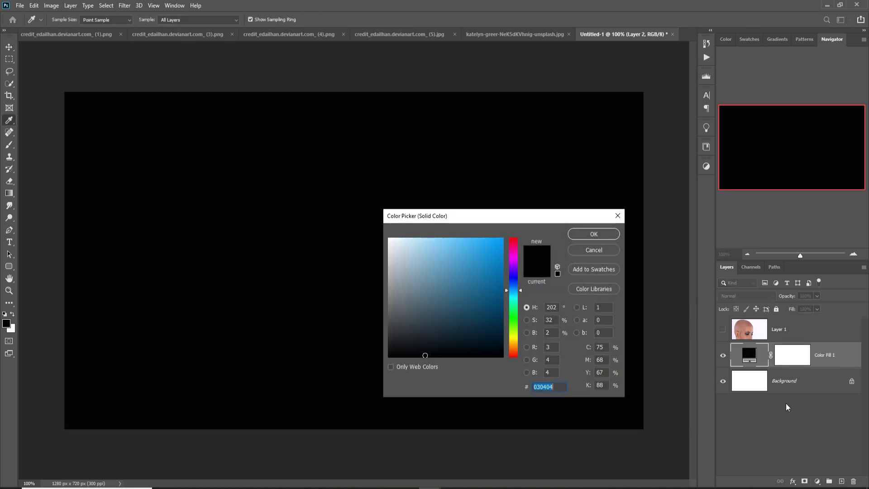
pyautogui.click(589, 234)
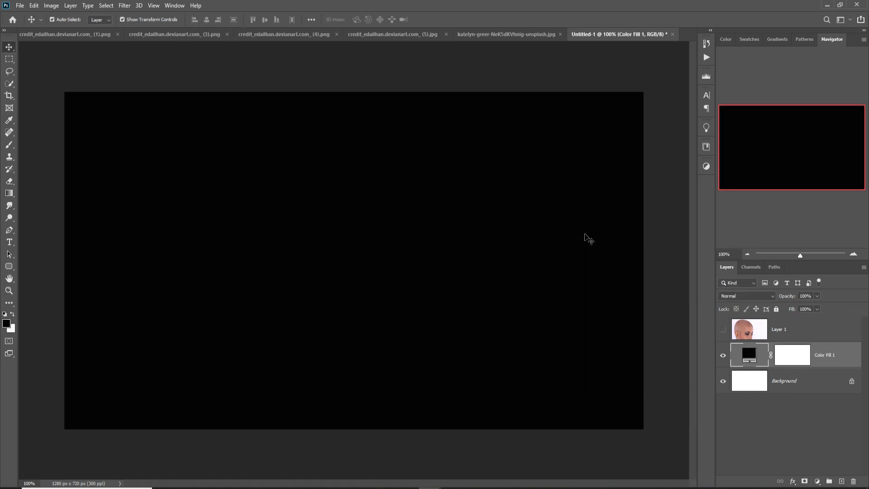
pyautogui.click(792, 329)
# Step: Show Layer 1, scale it to about 56% and place it toward the lower right
pyautogui.click(723, 329)
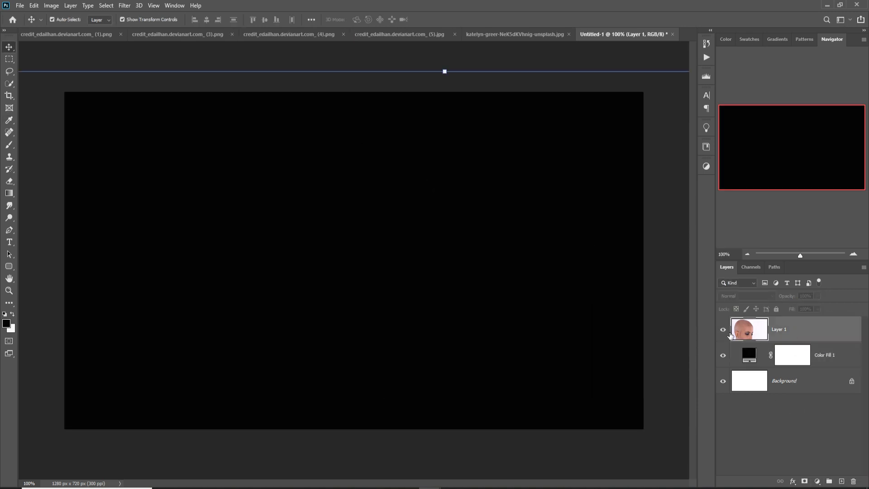
pyautogui.moveTo(444, 72); pyautogui.dragTo(508, 185)
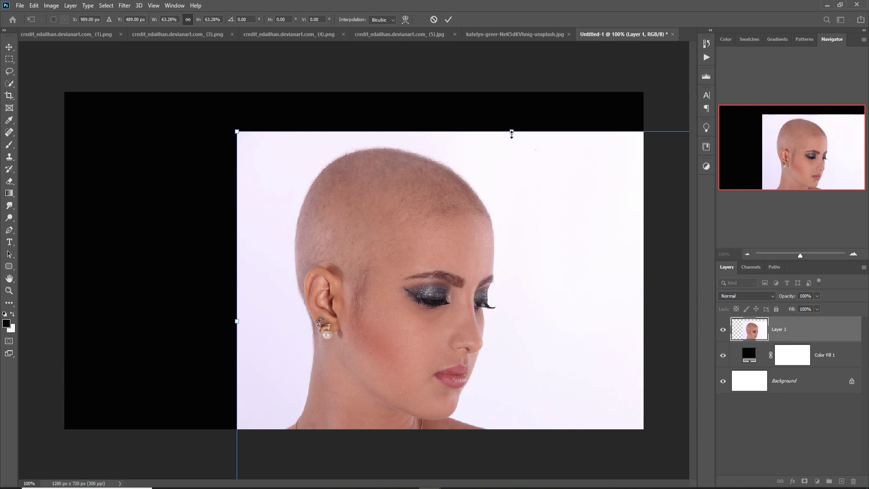
pyautogui.moveTo(521, 136); pyautogui.dragTo(516, 107)
pyautogui.moveTo(516, 158)
pyautogui.mouseDown()
pyautogui.moveTo(527, 181)
pyautogui.moveTo(526, 162)
pyautogui.mouseUp()
pyautogui.moveTo(524, 114); pyautogui.dragTo(525, 182)
pyautogui.moveTo(497, 272); pyautogui.dragTo(450, 248)
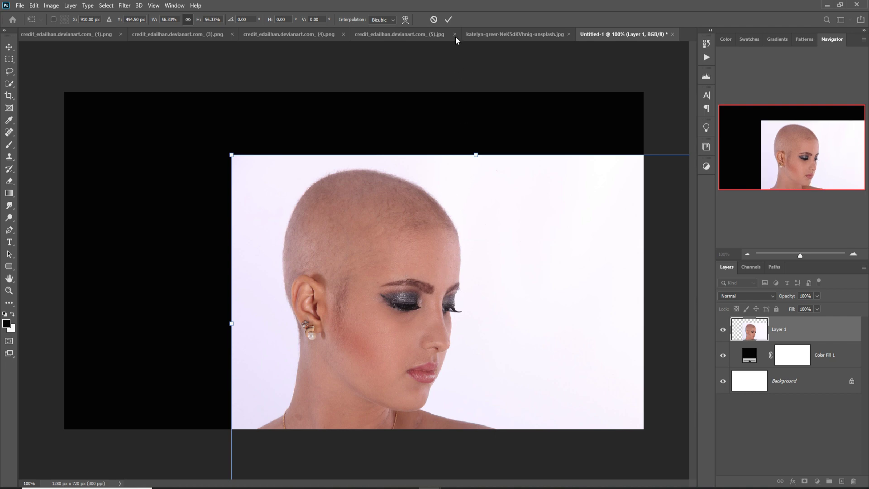
pyautogui.click(449, 19)
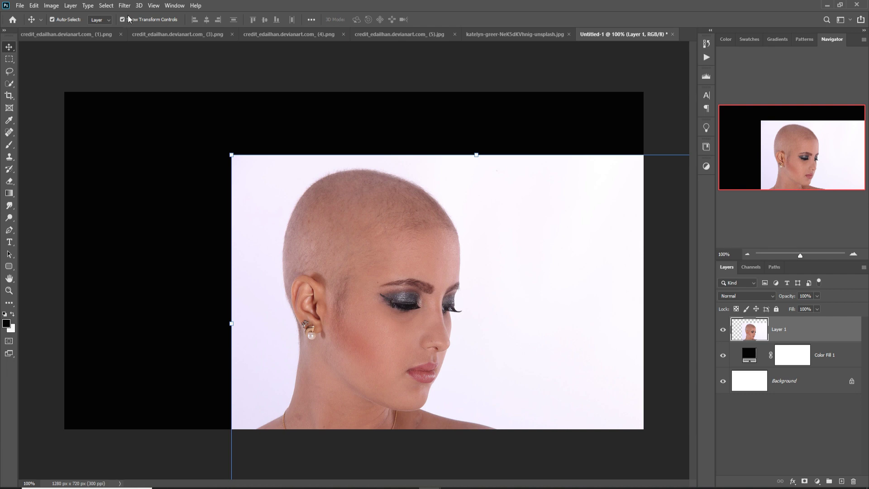
# Step: Apply Remove Background from the Properties panel's Quick Actions to cut the woman out
pyautogui.click(175, 5)
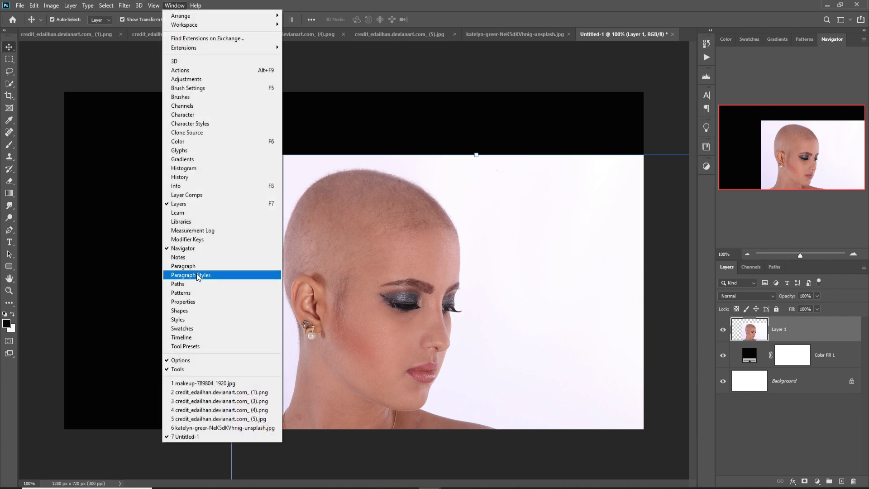
pyautogui.click(183, 301)
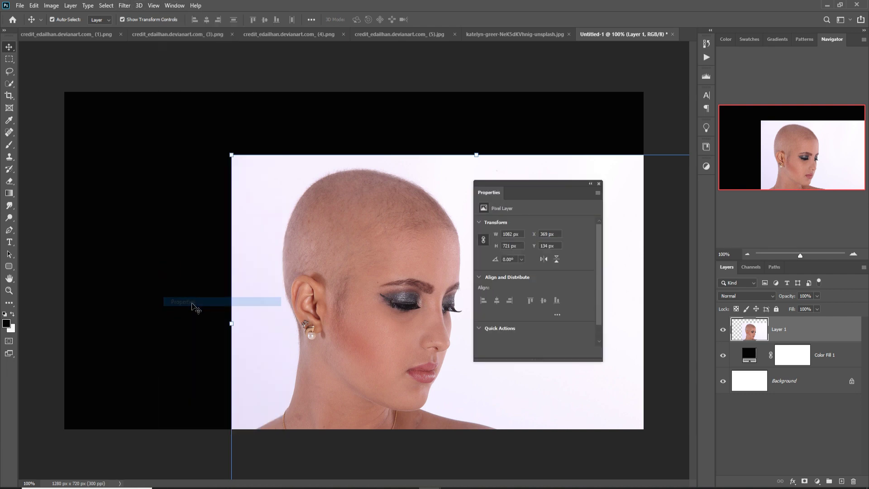
pyautogui.scroll(-1, 523, 316)
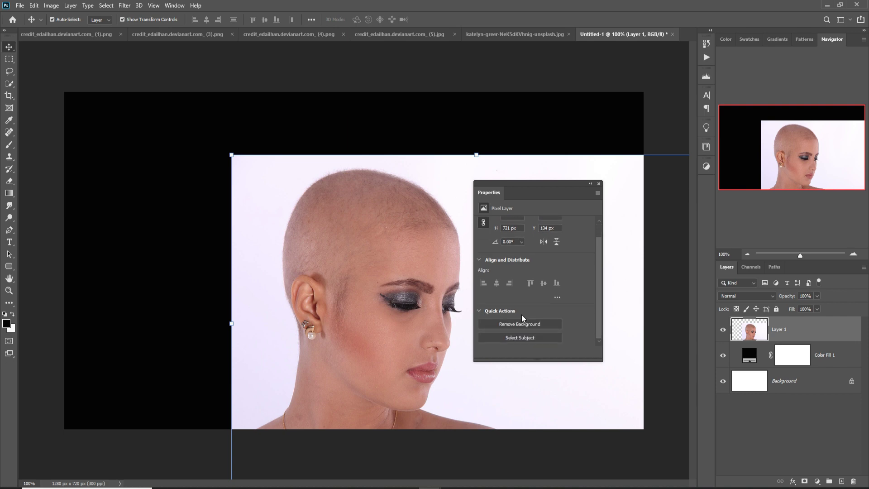
pyautogui.click(512, 325)
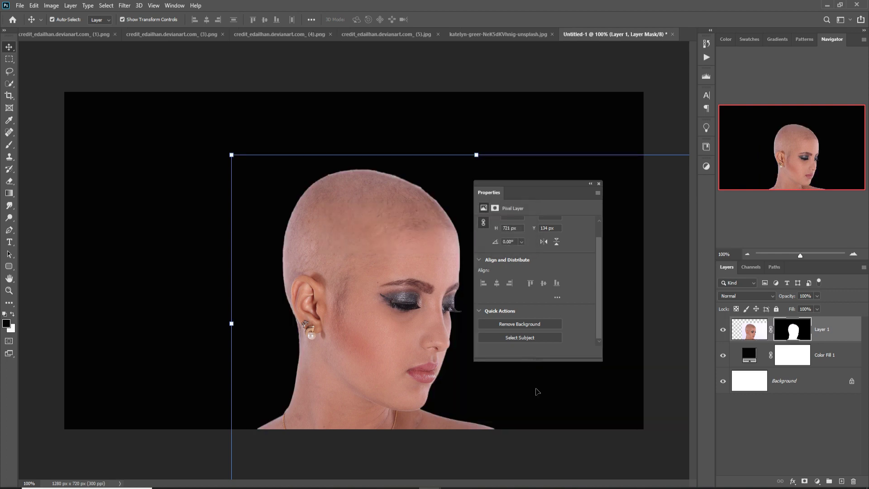
pyautogui.click(598, 183)
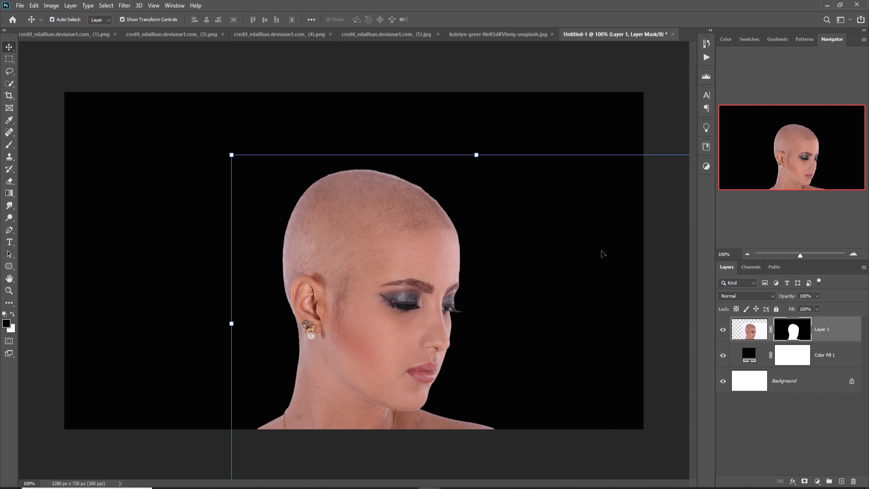
pyautogui.hotkey('ctrl', '2')
# Step: Add a Curves adjustment clipped to the portrait and bow the curve upward to brighten
pyautogui.click(817, 480)
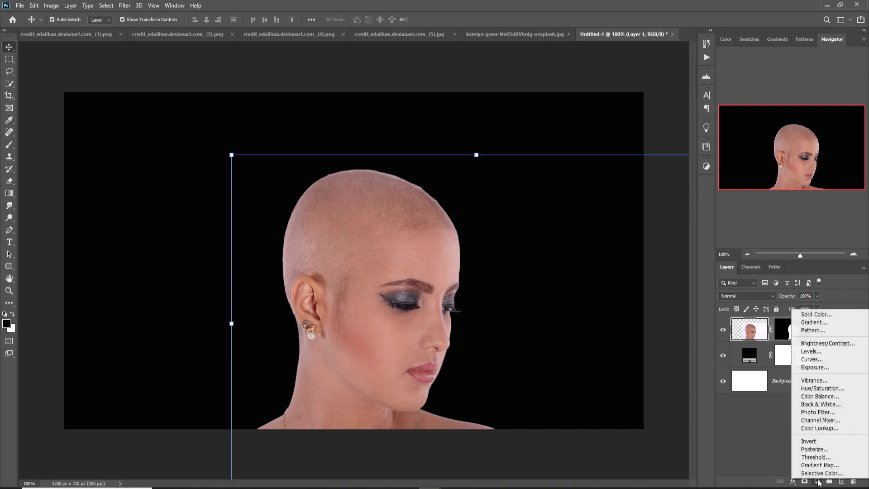
pyautogui.click(817, 480)
pyautogui.click(817, 481)
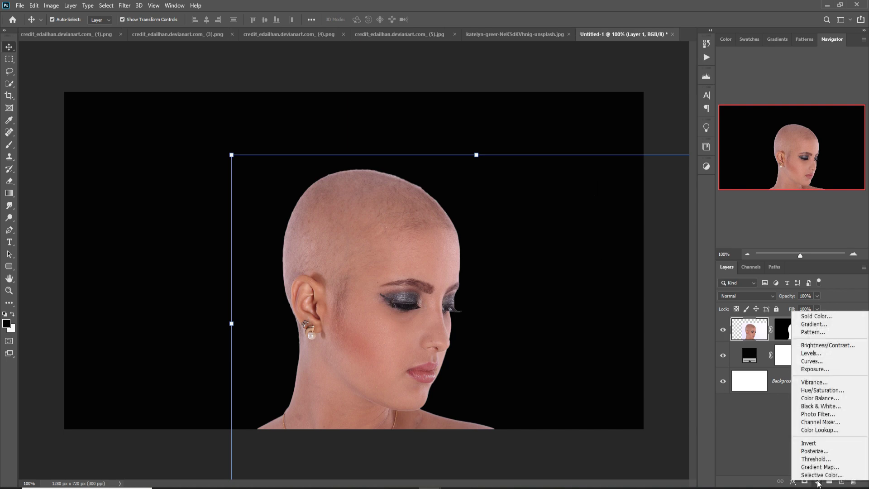
pyautogui.click(804, 362)
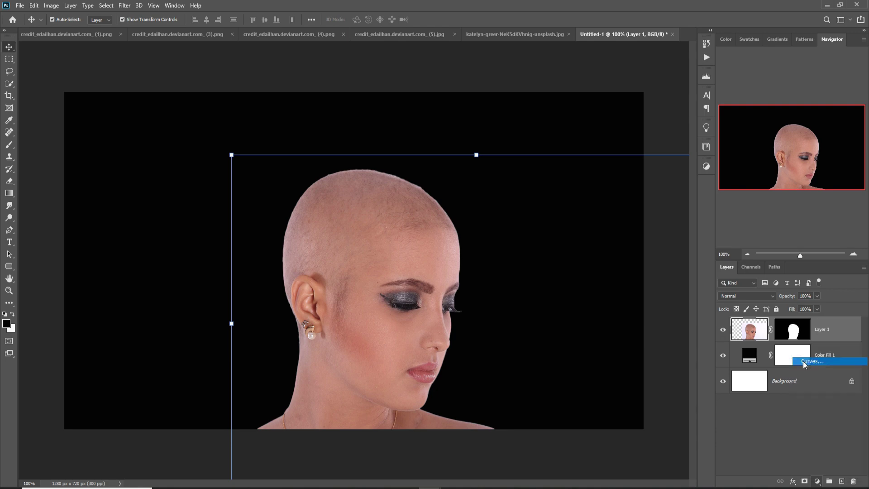
pyautogui.click(534, 352)
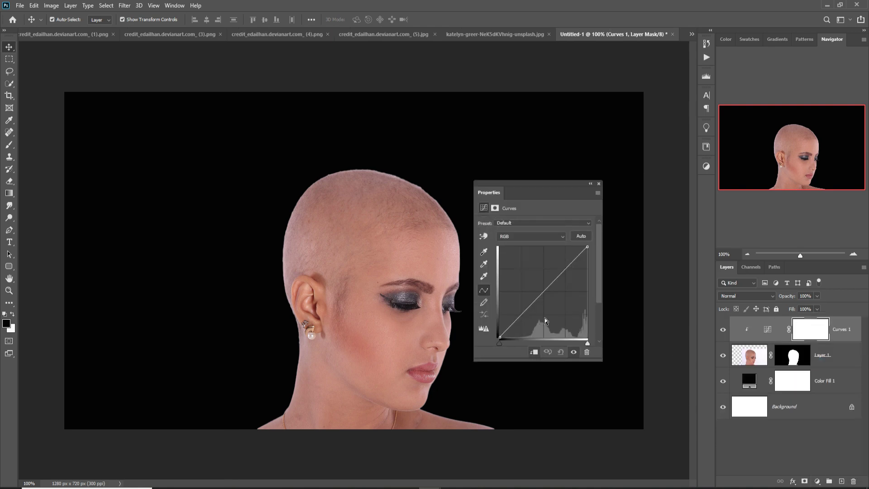
pyautogui.moveTo(547, 292); pyautogui.dragTo(555, 300)
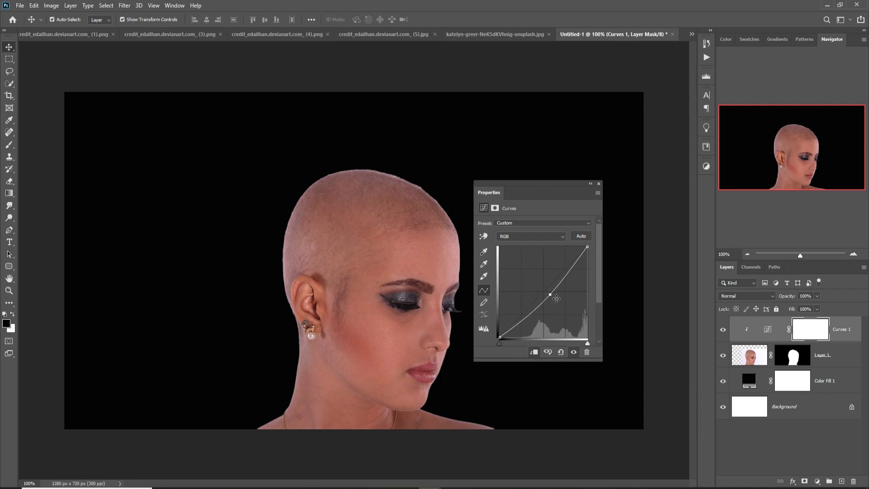
pyautogui.moveTo(578, 268); pyautogui.dragTo(578, 266)
pyautogui.moveTo(532, 324); pyautogui.dragTo(531, 321)
pyautogui.click(599, 184)
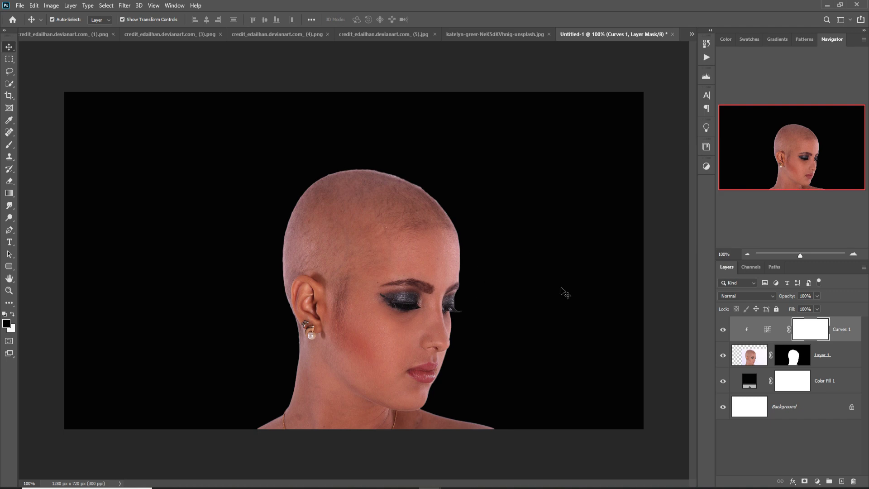
# Step: Merge the Curves adjustment and portrait into a single Curves 1 layer
pyautogui.hotkey('ctrl', '2')
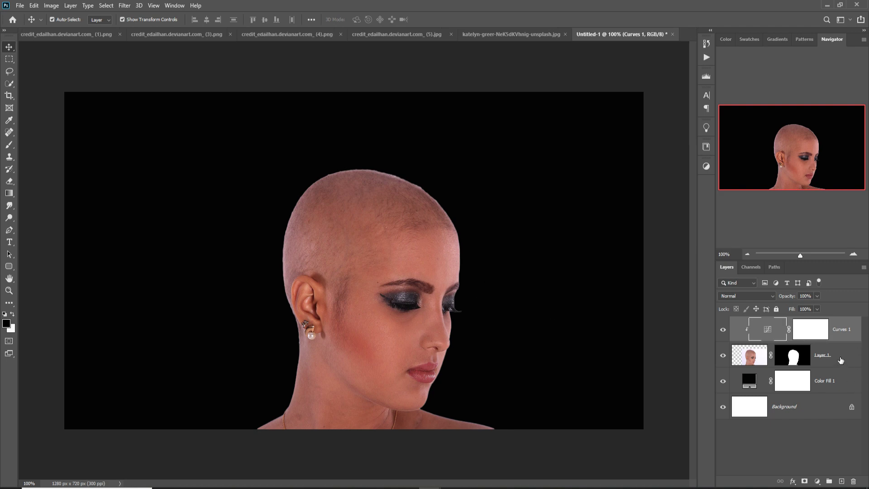
pyautogui.hotkey('ctrl', '\\')
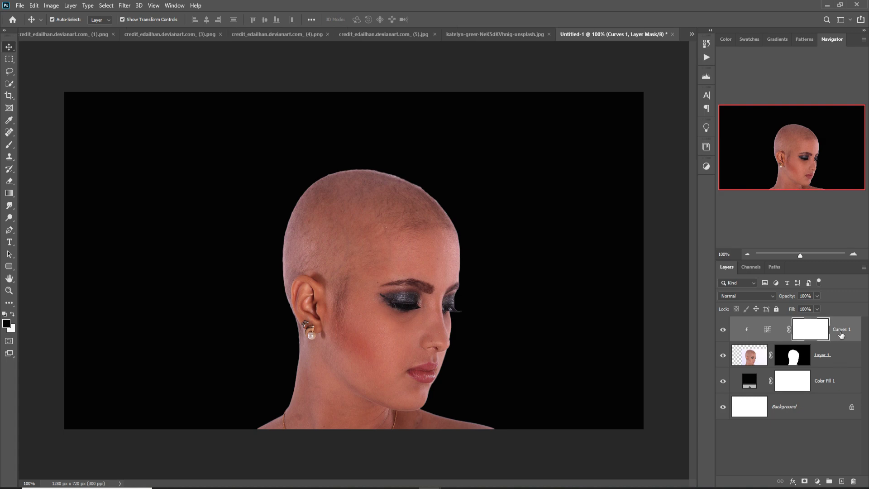
pyautogui.hotkey('ctrl', '2')
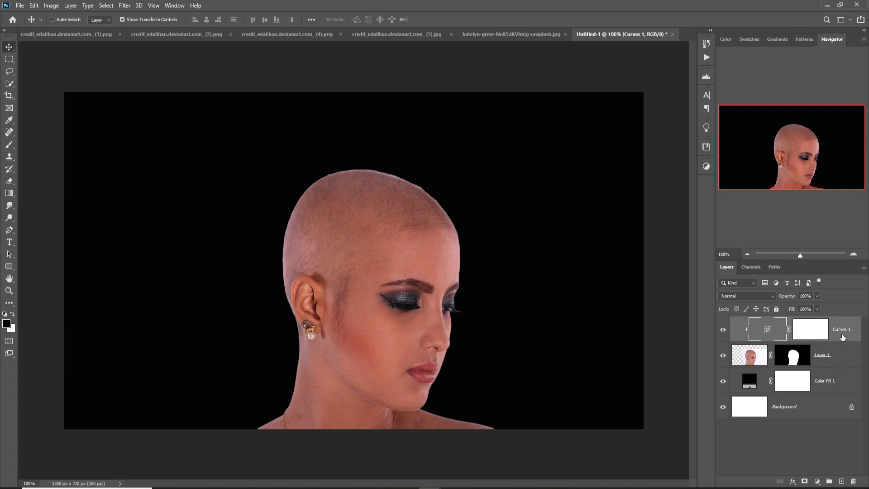
pyautogui.keyDown('ctrl'); pyautogui.click(845, 354); pyautogui.keyUp('ctrl')
pyautogui.rightClick(845, 355)
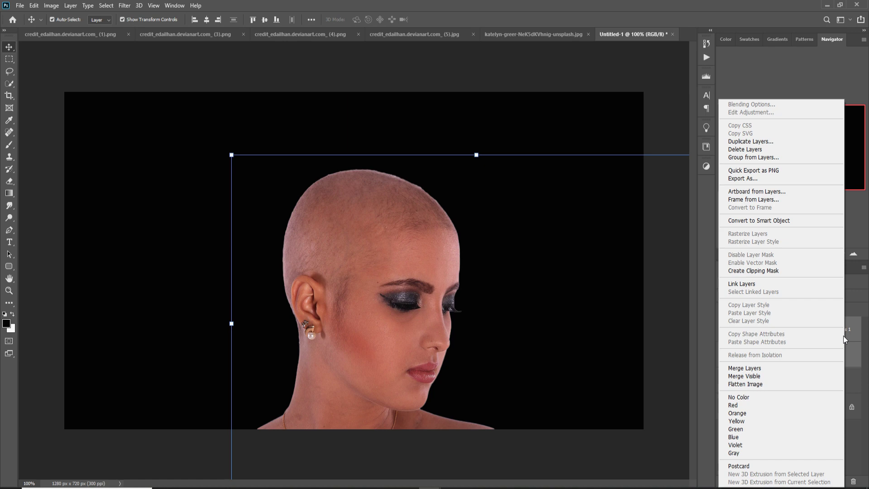
pyautogui.click(778, 368)
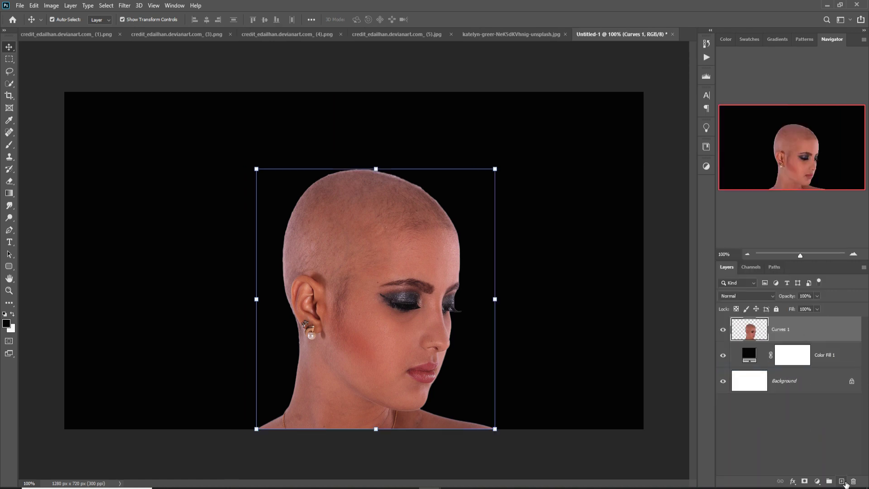
pyautogui.click(842, 481)
# Step: Merge the shattered-glass document's three layers, including Levels 1, into one layer
pyautogui.hotkey('ctrl', 'e')
pyautogui.click(511, 34)
pyautogui.moveTo(519, 35); pyautogui.dragTo(520, 61)
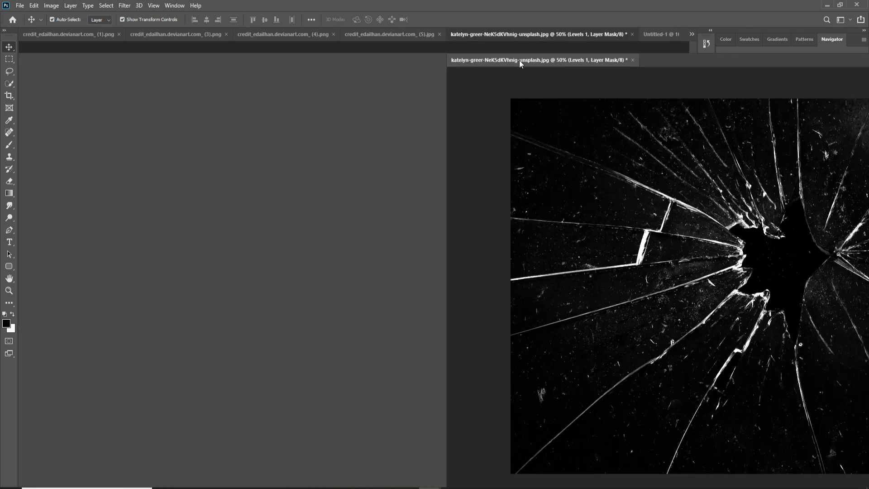
pyautogui.moveTo(656, 162); pyautogui.dragTo(450, 195)
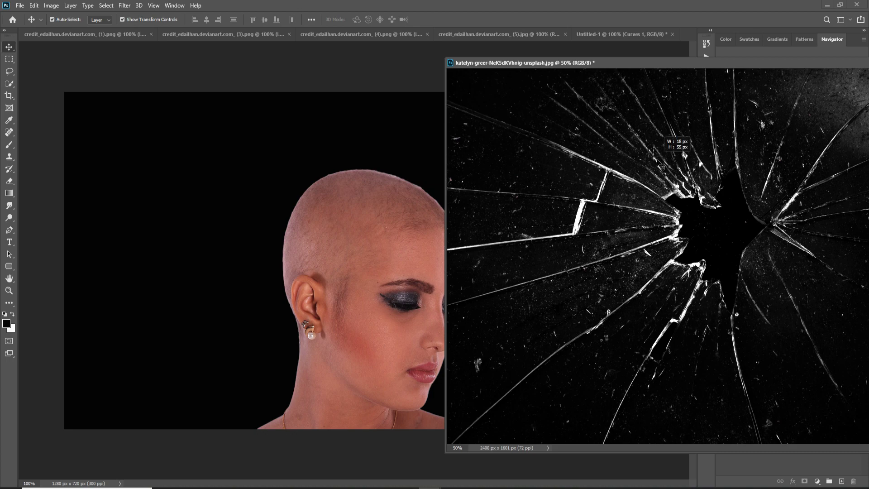
pyautogui.moveTo(643, 68); pyautogui.dragTo(341, 71)
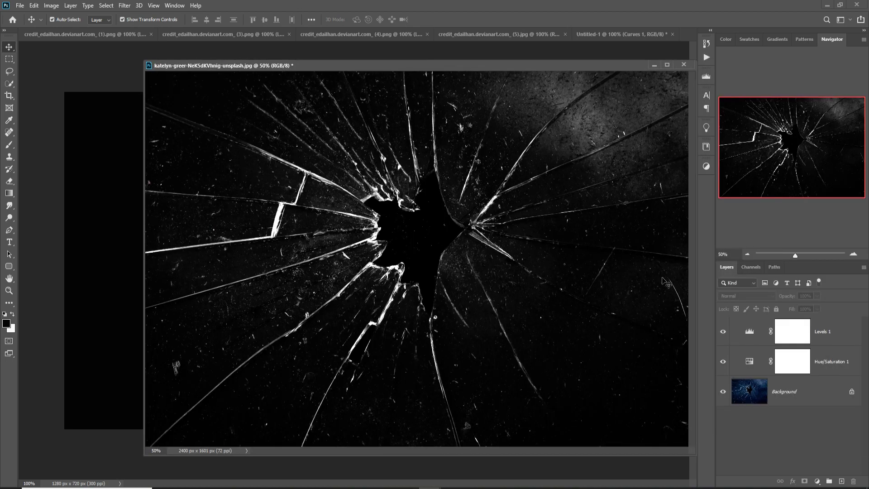
pyautogui.moveTo(575, 64); pyautogui.dragTo(573, 34)
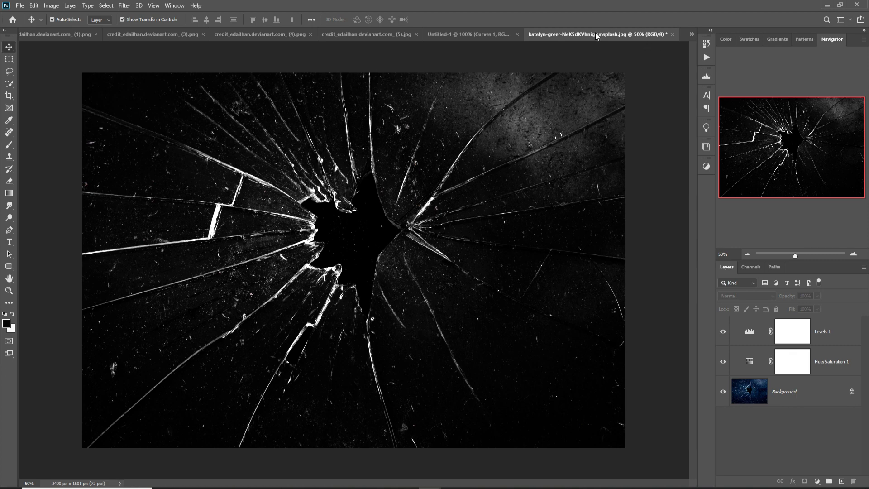
pyautogui.click(837, 335)
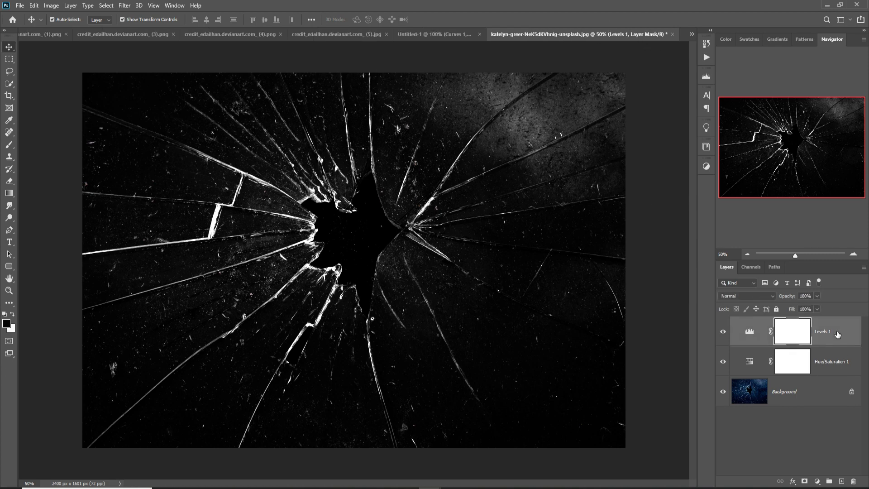
pyautogui.keyDown('shift'); pyautogui.click(833, 392); pyautogui.keyUp('shift')
pyautogui.rightClick(836, 326)
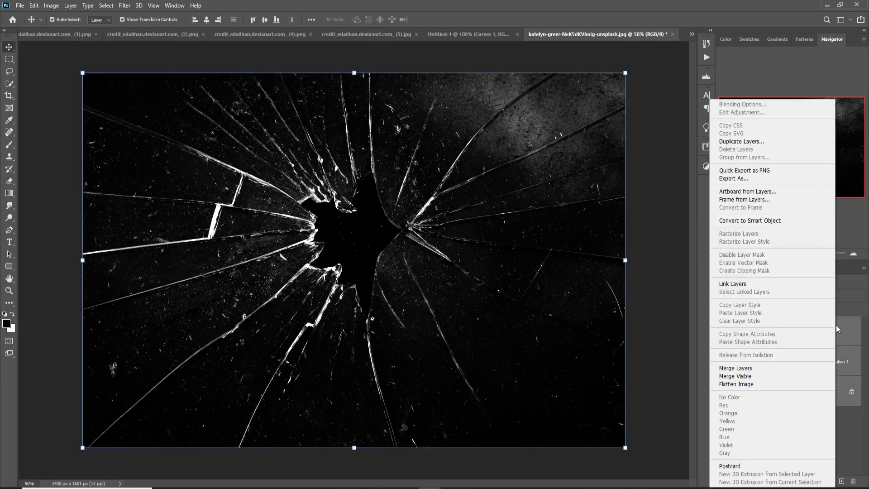
pyautogui.click(738, 369)
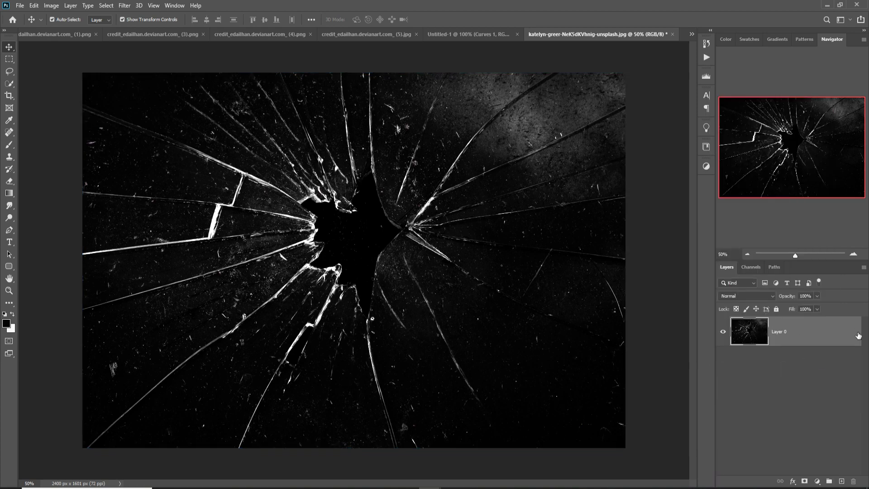
# Step: Copy the merged glass layer into Untitled-1 and set its blend mode to Screen
pyautogui.moveTo(556, 37); pyautogui.dragTo(589, 120)
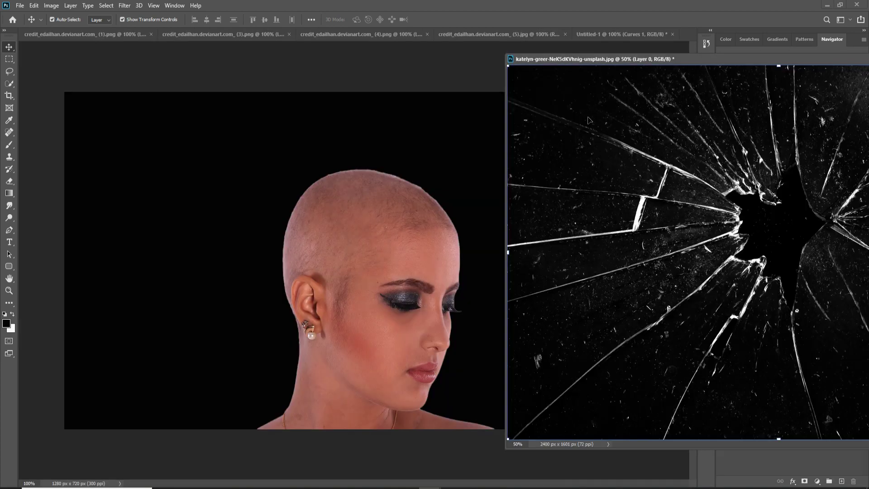
pyautogui.moveTo(691, 144); pyautogui.dragTo(396, 162)
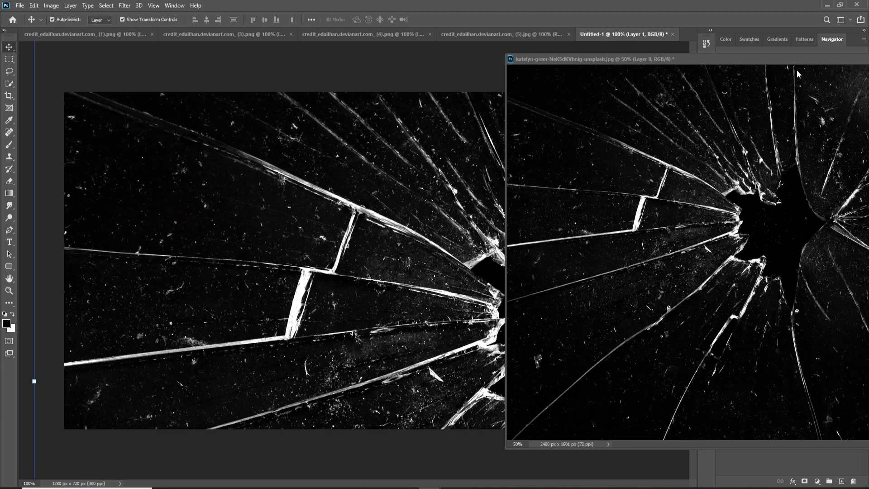
pyautogui.moveTo(803, 59); pyautogui.dragTo(687, 161)
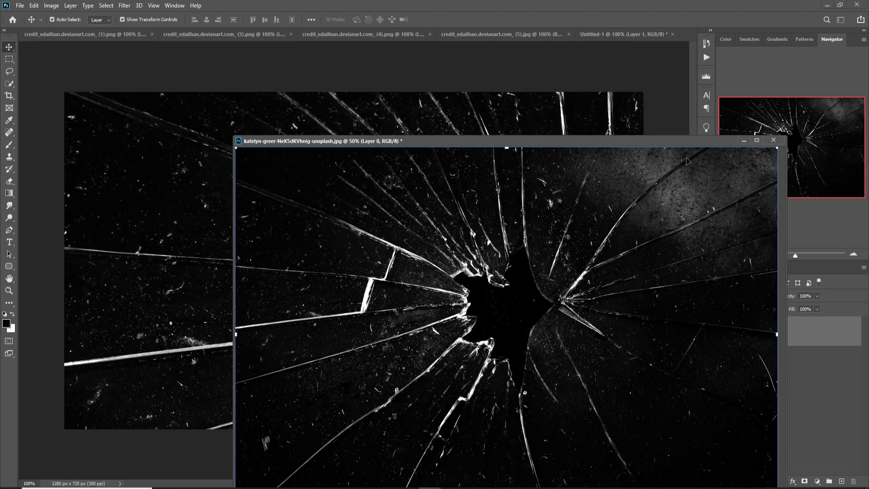
pyautogui.click(741, 140)
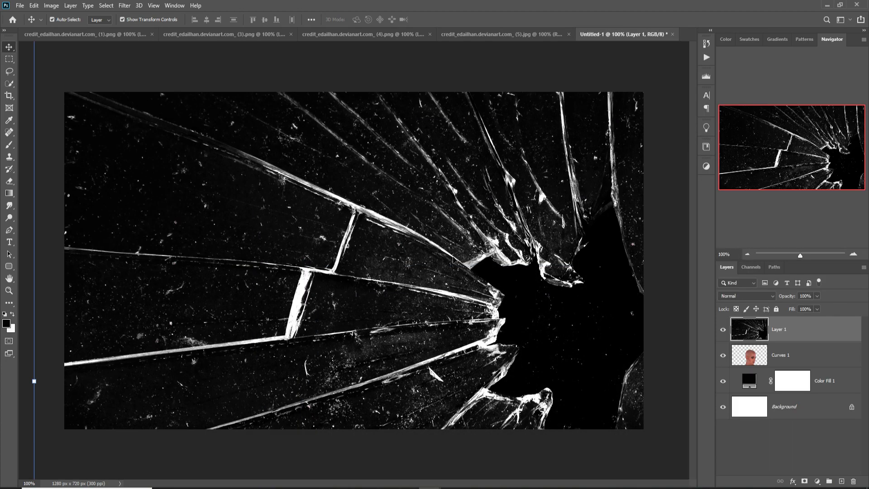
pyautogui.click(759, 295)
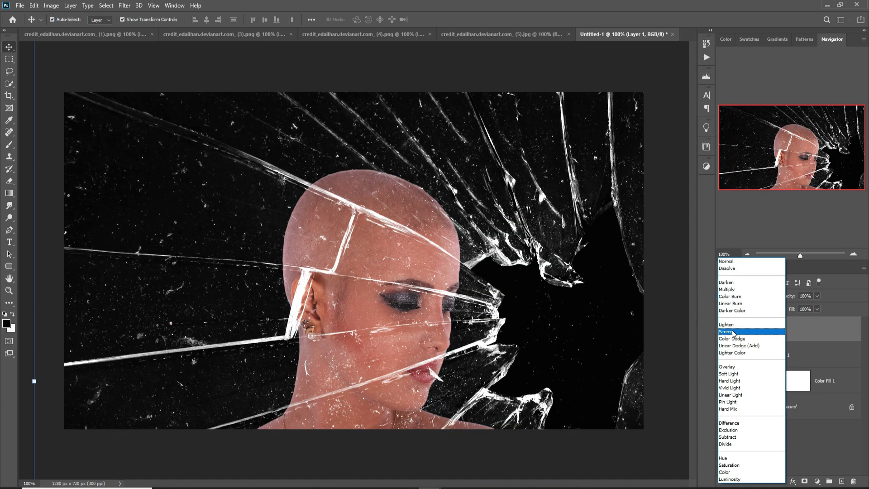
pyautogui.click(735, 331)
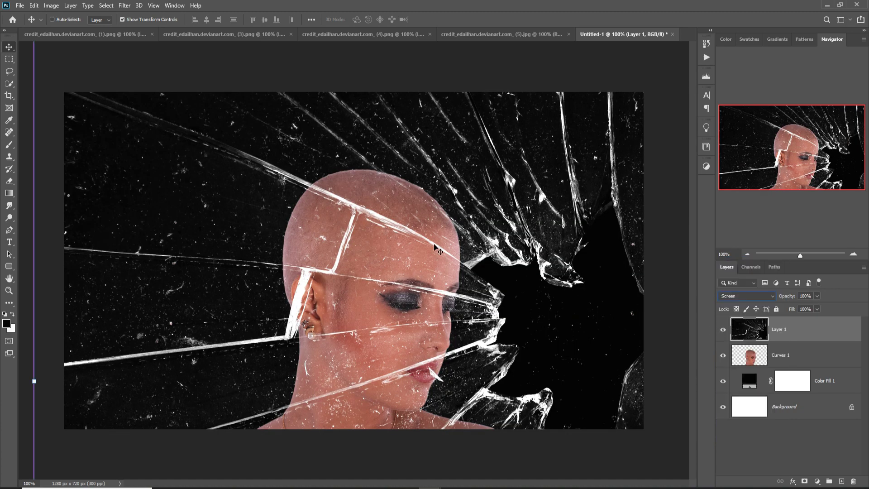
pyautogui.hotkey('ctrl', '-')
# Step: Scale the glass layer to about 68% and position it over the woman's head
pyautogui.moveTo(465, 133); pyautogui.dragTo(465, 325)
pyautogui.moveTo(501, 352); pyautogui.dragTo(404, 249)
pyautogui.moveTo(374, 191); pyautogui.dragTo(379, 122)
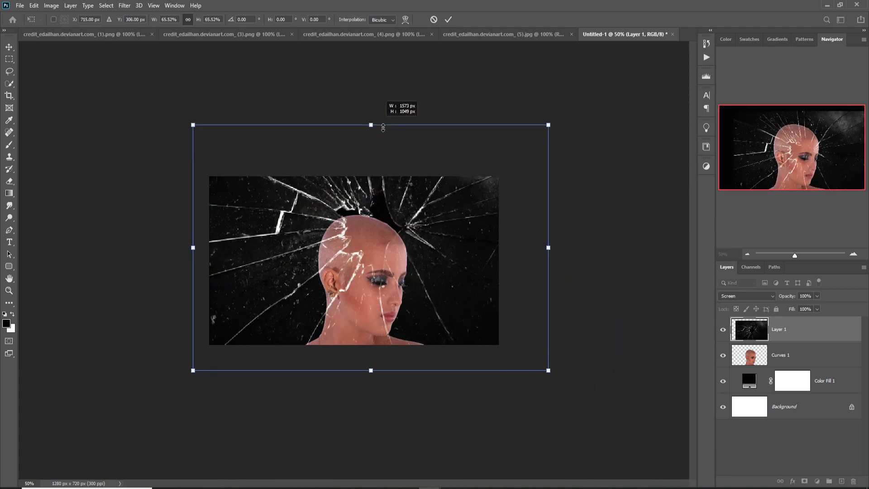
pyautogui.moveTo(375, 221); pyautogui.dragTo(376, 252)
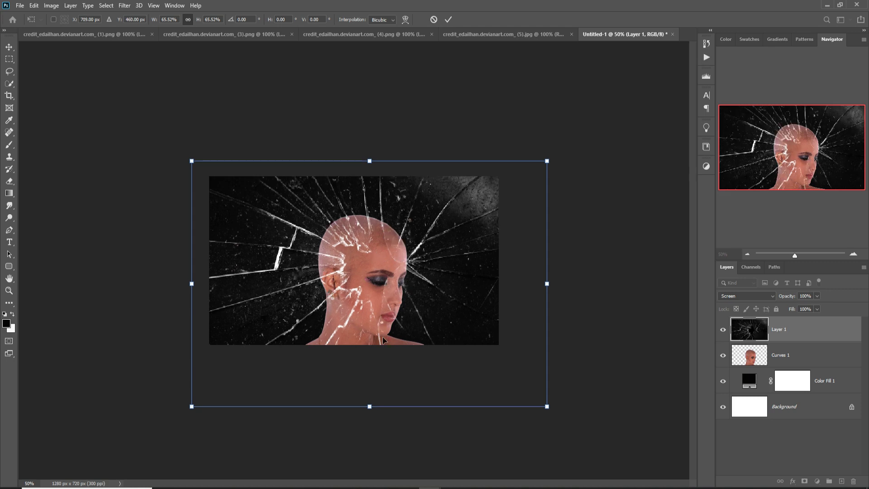
pyautogui.moveTo(375, 412); pyautogui.dragTo(372, 415)
pyautogui.moveTo(360, 282); pyautogui.dragTo(356, 272)
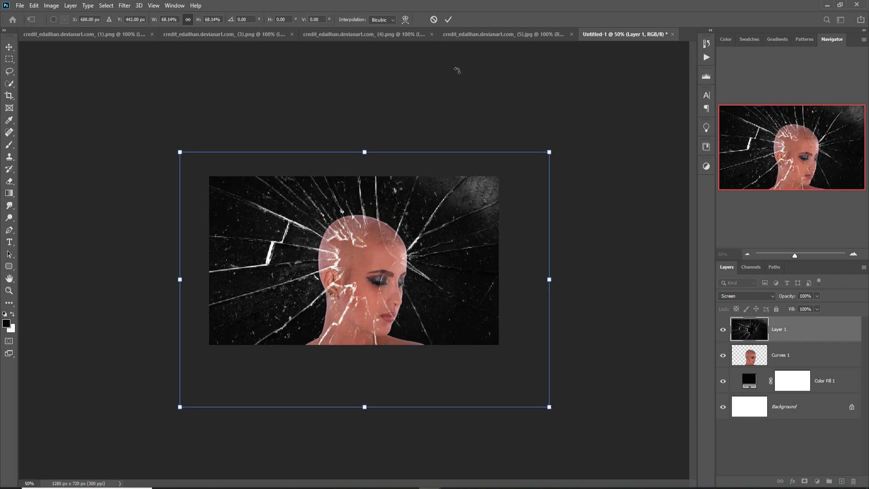
pyautogui.click(449, 20)
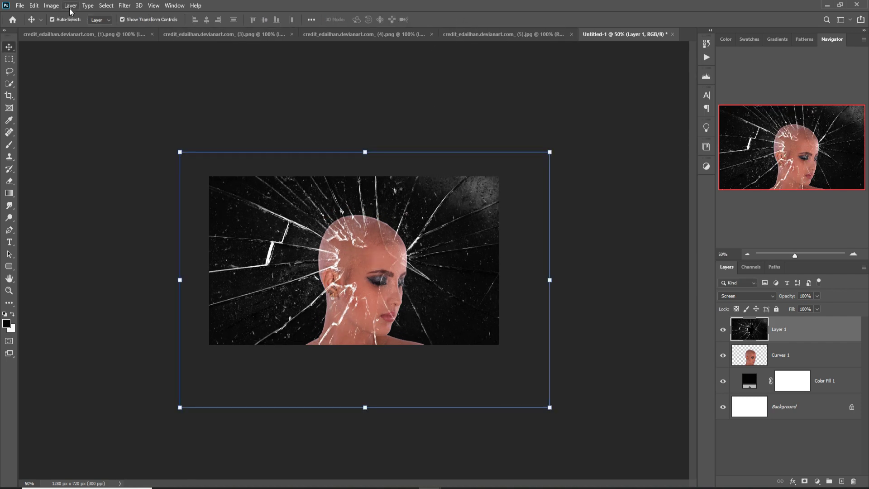
# Step: Flip the glass layer horizontally, then rotate about 17.7° and enlarge to about 139%
pyautogui.click(34, 6)
pyautogui.moveTo(60, 222)
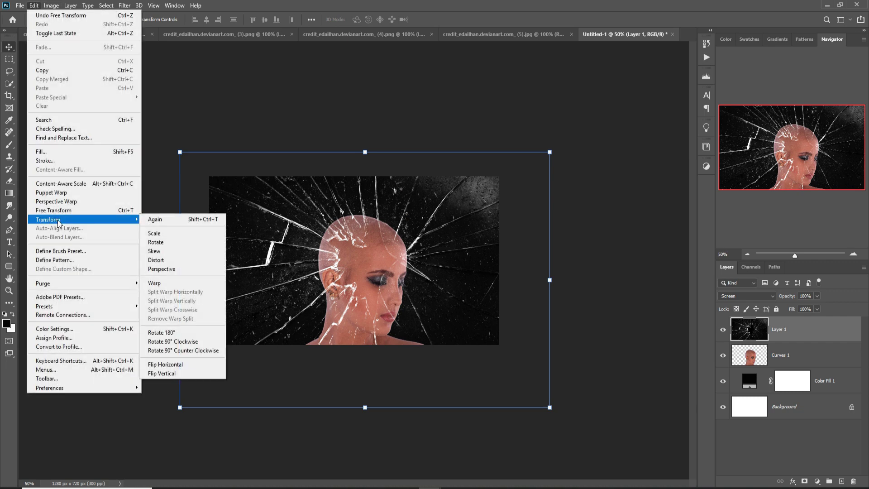
pyautogui.click(165, 364)
pyautogui.hotkey('ctrl', 't')
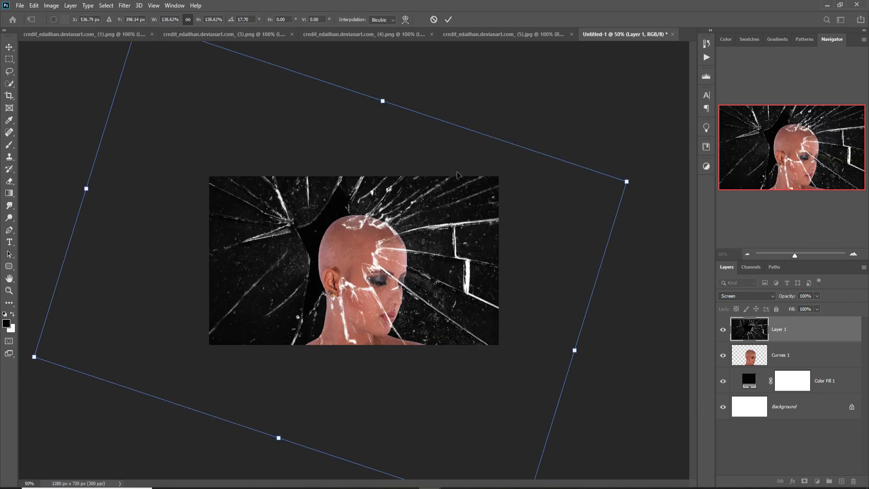
pyautogui.click(448, 20)
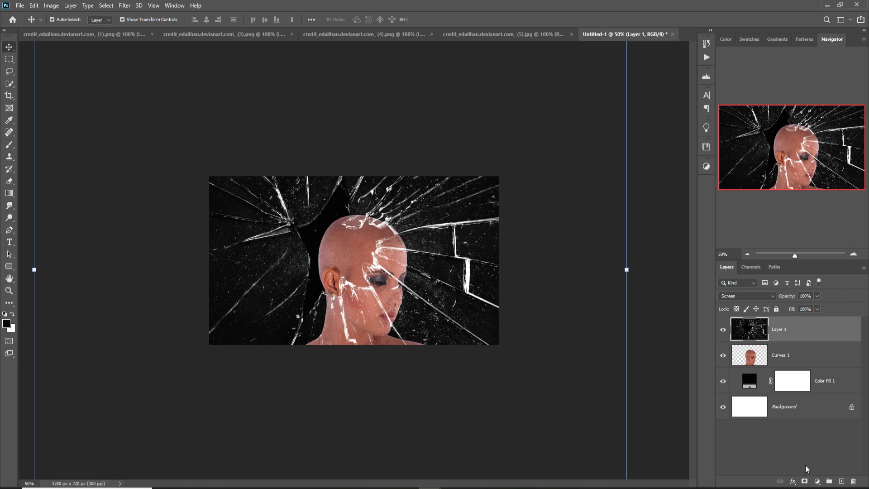
# Step: Add a layer mask to the glass layer and set up a Hard Round brush
pyautogui.click(805, 481)
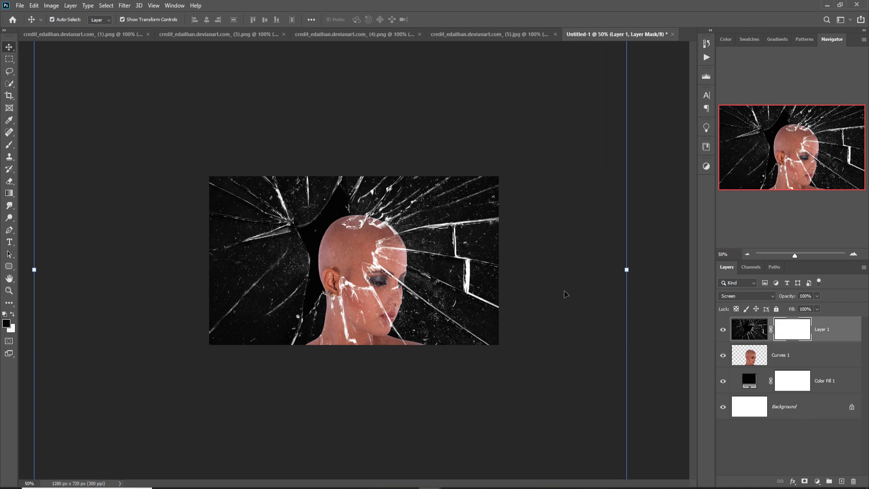
pyautogui.click(10, 149)
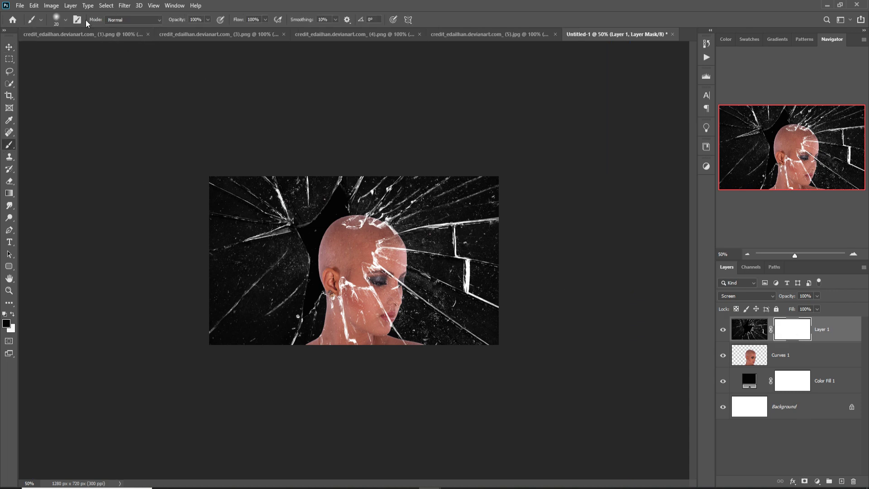
pyautogui.click(66, 20)
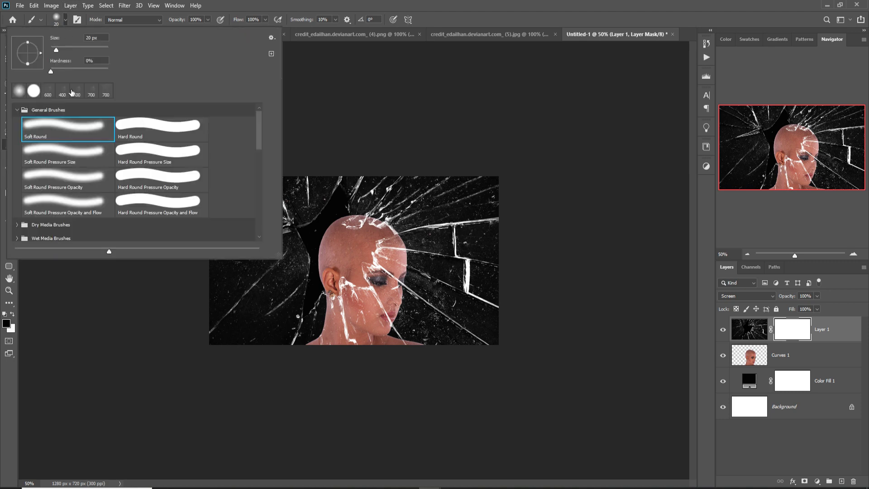
pyautogui.click(149, 131)
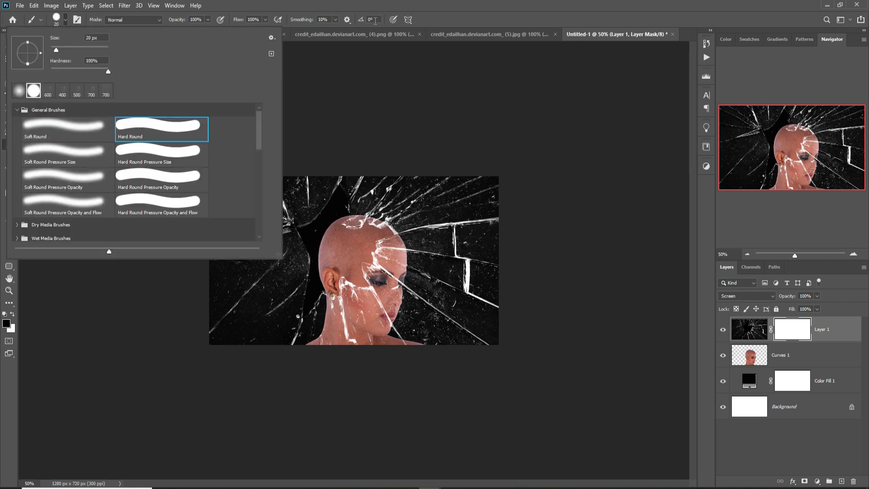
pyautogui.click(392, 107)
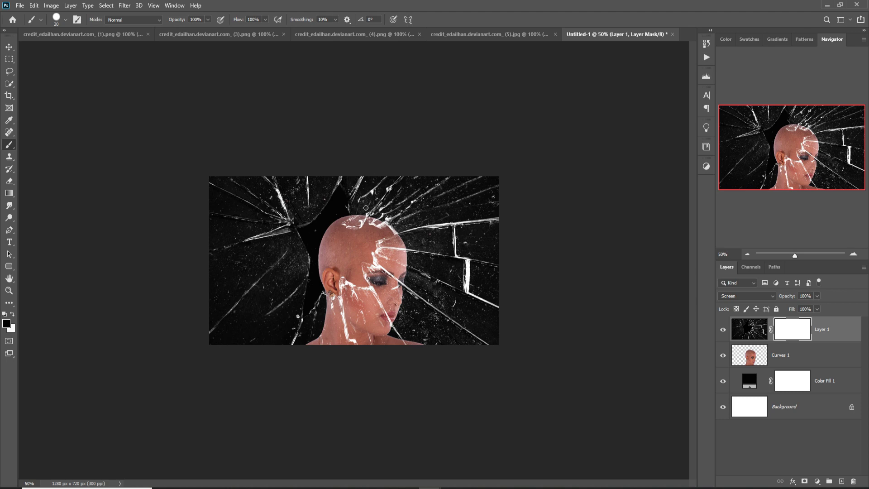
# Step: Paint black on the mask around the head, neck and ear to hide the surrounding glass
pyautogui.press(']')
pyautogui.moveTo(355, 207)
pyautogui.mouseDown()
pyautogui.moveTo(379, 215)
pyautogui.moveTo(340, 216)
pyautogui.moveTo(376, 213)
pyautogui.moveTo(403, 229)
pyautogui.moveTo(419, 251)
pyautogui.moveTo(419, 290)
pyautogui.mouseUp()
pyautogui.moveTo(418, 305)
pyautogui.mouseDown()
pyautogui.moveTo(401, 343)
pyautogui.moveTo(418, 345)
pyautogui.moveTo(413, 352)
pyautogui.moveTo(472, 349)
pyautogui.mouseUp()
pyautogui.moveTo(324, 320)
pyautogui.mouseDown()
pyautogui.moveTo(327, 301)
pyautogui.moveTo(309, 349)
pyautogui.moveTo(314, 255)
pyautogui.moveTo(301, 250)
pyautogui.moveTo(293, 340)
pyautogui.mouseUp()
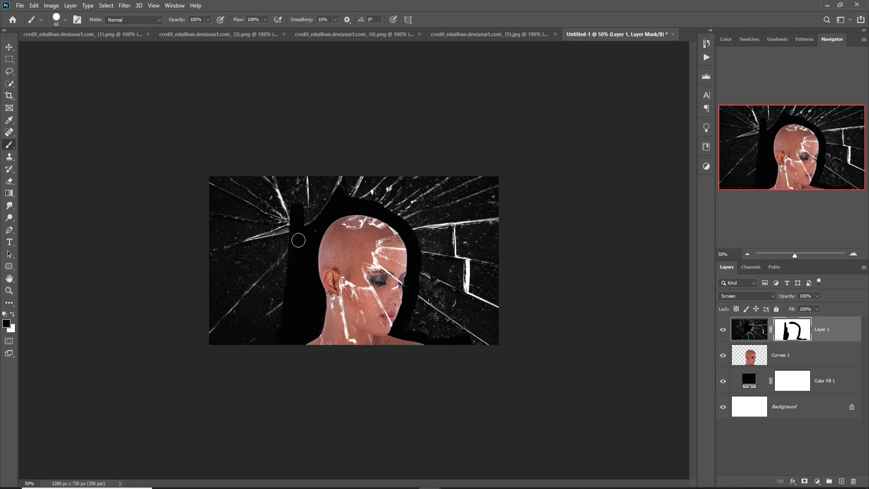
pyautogui.press(']')
pyautogui.press(']')
pyautogui.press(']')
pyautogui.press(']')
pyautogui.press(']')
pyautogui.press(']')
pyautogui.moveTo(297, 239)
pyautogui.mouseDown()
pyautogui.moveTo(324, 213)
pyautogui.moveTo(329, 228)
pyautogui.moveTo(373, 198)
pyautogui.moveTo(416, 218)
pyautogui.moveTo(461, 299)
pyautogui.moveTo(447, 313)
pyautogui.moveTo(469, 350)
pyautogui.moveTo(510, 192)
pyautogui.moveTo(473, 198)
pyautogui.moveTo(457, 339)
pyautogui.moveTo(328, 189)
pyautogui.moveTo(283, 367)
pyautogui.moveTo(262, 369)
pyautogui.moveTo(230, 161)
pyautogui.moveTo(250, 352)
pyautogui.mouseUp()
pyautogui.press('v')
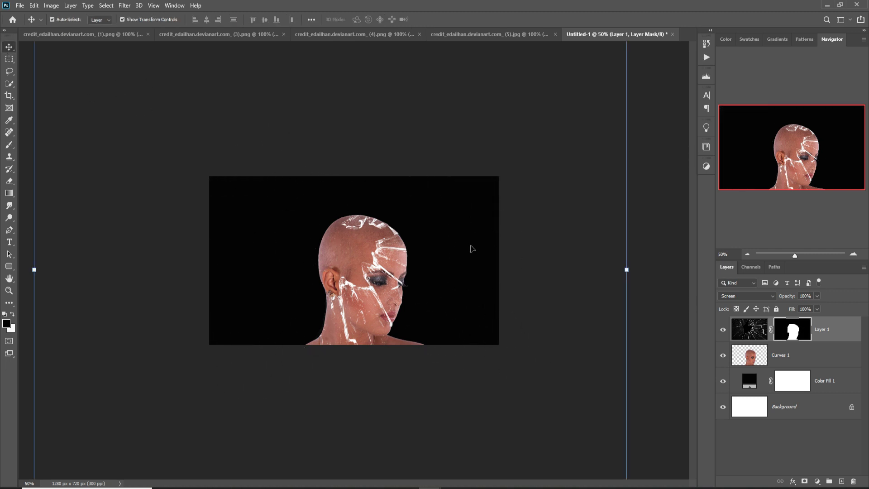
# Step: Duplicate the Curves 1 portrait layer as Curves 1 copy
pyautogui.click(786, 358)
pyautogui.rightClick(802, 354)
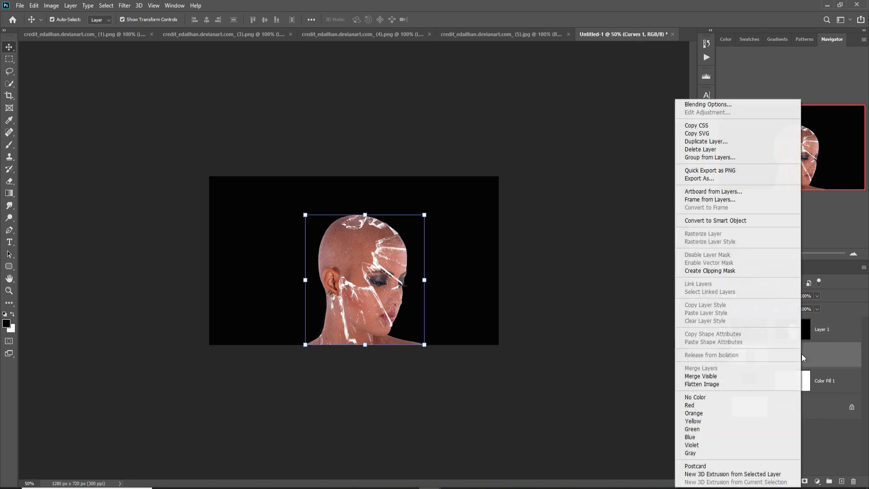
pyautogui.click(706, 141)
pyautogui.click(511, 138)
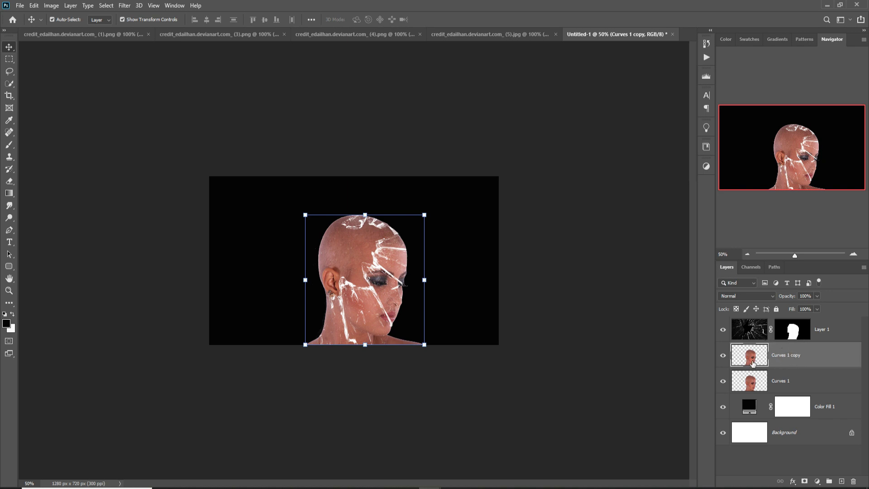
pyautogui.press('h')
pyautogui.doubleClick(753, 360)
pyautogui.click(841, 222)
# Step: Lasso a shard-shaped area of the head and ear, delete it from the copy, and hide the original
pyautogui.click(8, 74)
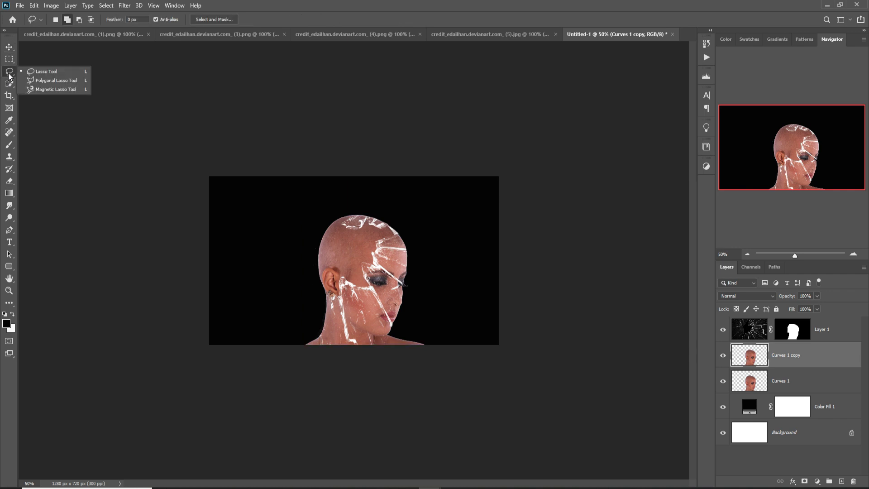
pyautogui.click(33, 73)
pyautogui.hotkey('ctrl', '+')
pyautogui.hotkey('ctrl', '+')
pyautogui.hotkey('ctrl', '+')
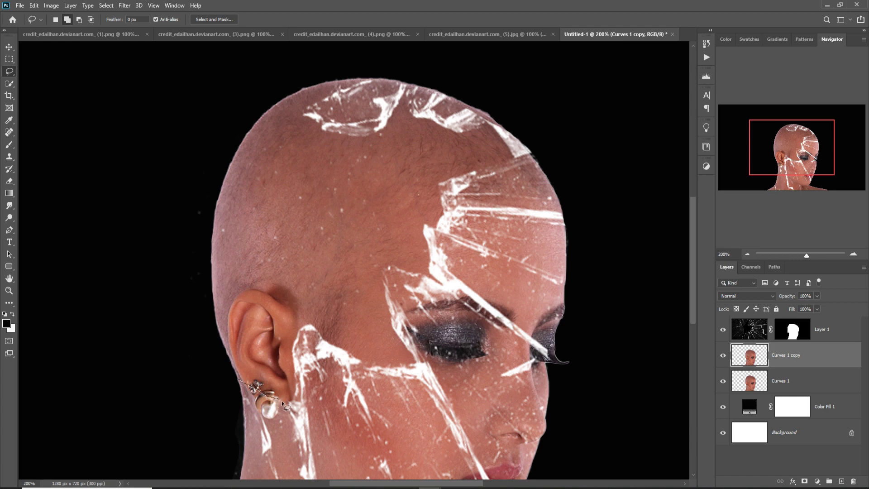
pyautogui.moveTo(295, 409)
pyautogui.mouseDown()
pyautogui.moveTo(295, 360)
pyautogui.moveTo(307, 327)
pyautogui.moveTo(369, 368)
pyautogui.moveTo(410, 366)
pyautogui.moveTo(386, 294)
pyautogui.moveTo(389, 269)
pyautogui.moveTo(439, 286)
pyautogui.moveTo(425, 227)
pyautogui.moveTo(437, 230)
pyautogui.moveTo(441, 186)
pyautogui.moveTo(517, 160)
pyautogui.moveTo(487, 125)
pyautogui.moveTo(462, 132)
pyautogui.moveTo(419, 119)
pyautogui.moveTo(405, 91)
pyautogui.moveTo(377, 132)
pyautogui.moveTo(334, 131)
pyautogui.moveTo(315, 119)
pyautogui.moveTo(321, 104)
pyautogui.moveTo(358, 88)
pyautogui.moveTo(226, 88)
pyautogui.moveTo(206, 353)
pyautogui.moveTo(242, 383)
pyautogui.mouseUp()
pyautogui.press('Delete')
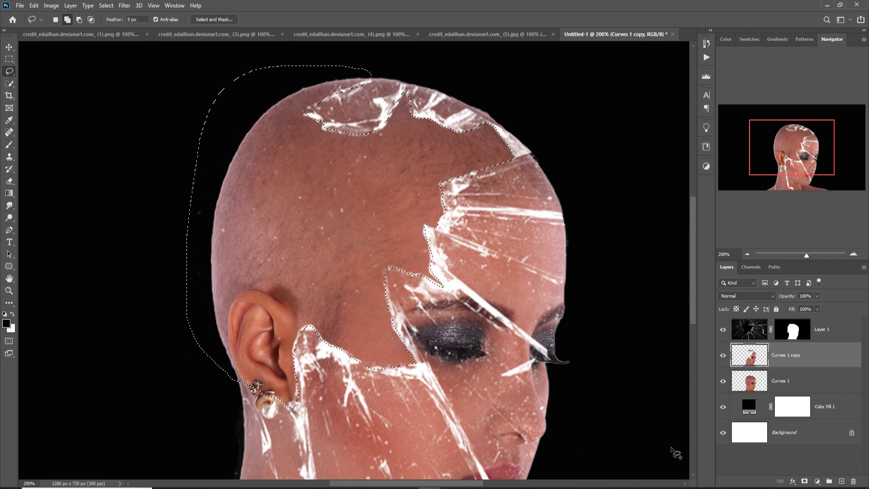
pyautogui.click(723, 381)
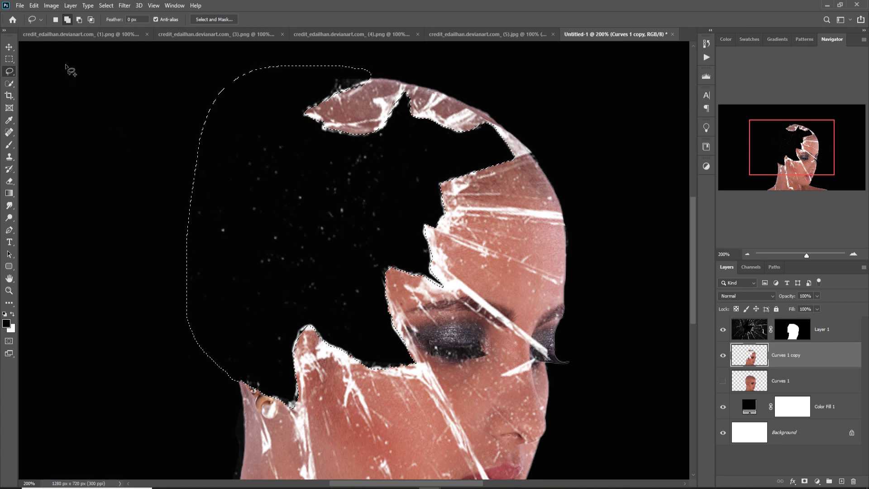
# Step: Deselect, then make the original Curves 1 layer active and visible again
pyautogui.click(9, 47)
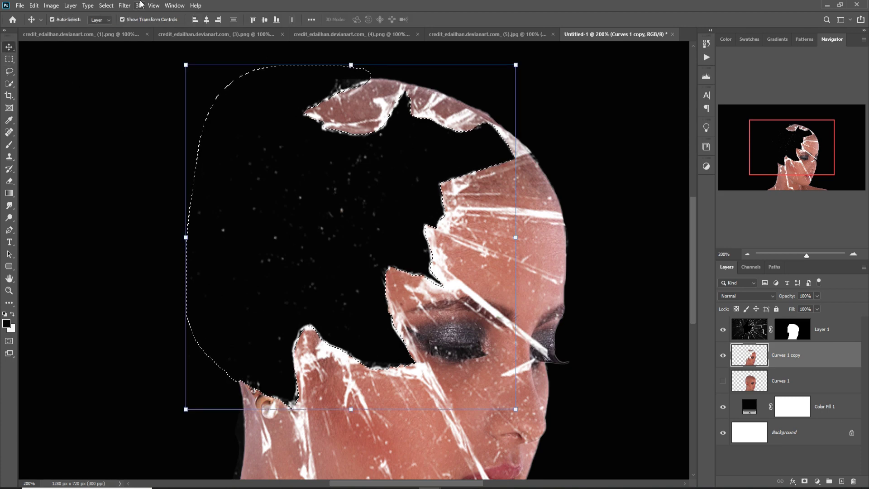
pyautogui.click(105, 7)
pyautogui.click(113, 25)
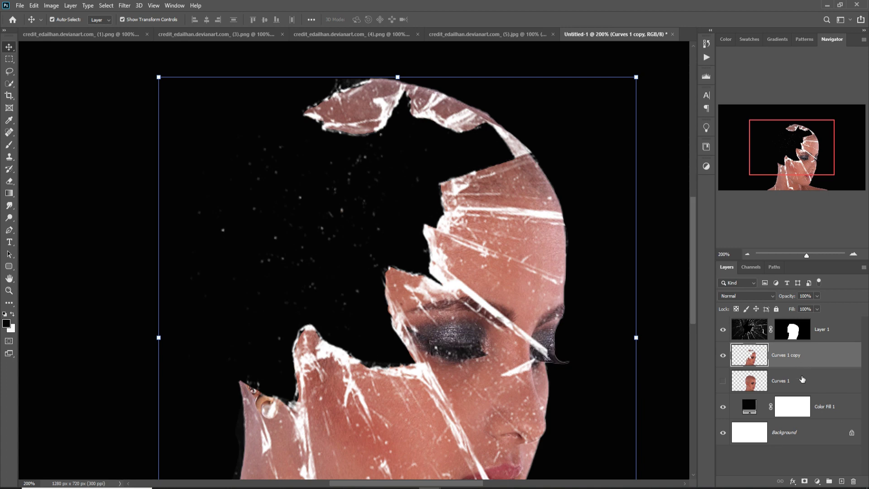
pyautogui.click(778, 381)
pyautogui.click(725, 382)
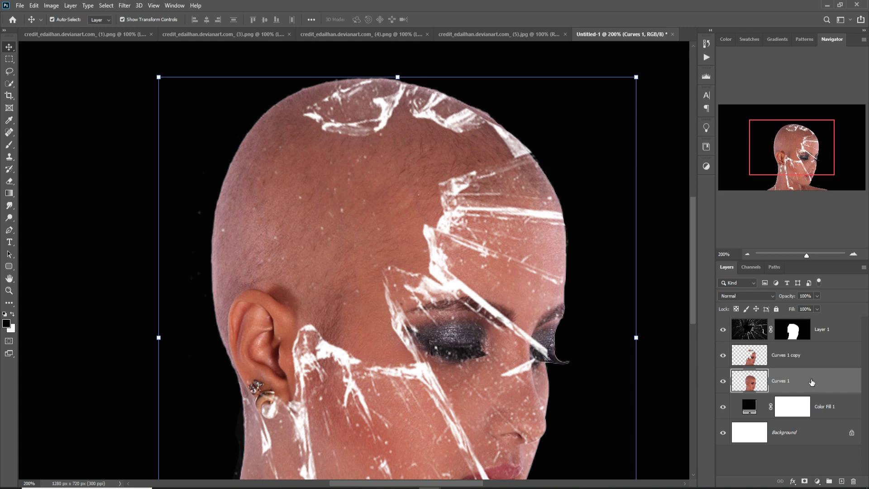
# Step: Move Curves 1 above its copy, desaturate it, and set its blend mode to Hard Light
pyautogui.moveTo(813, 383); pyautogui.dragTo(750, 357)
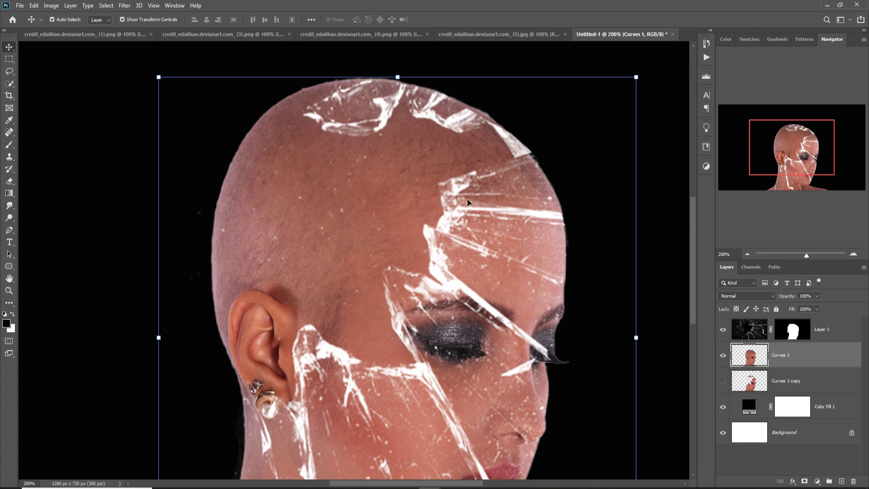
pyautogui.click(49, 6)
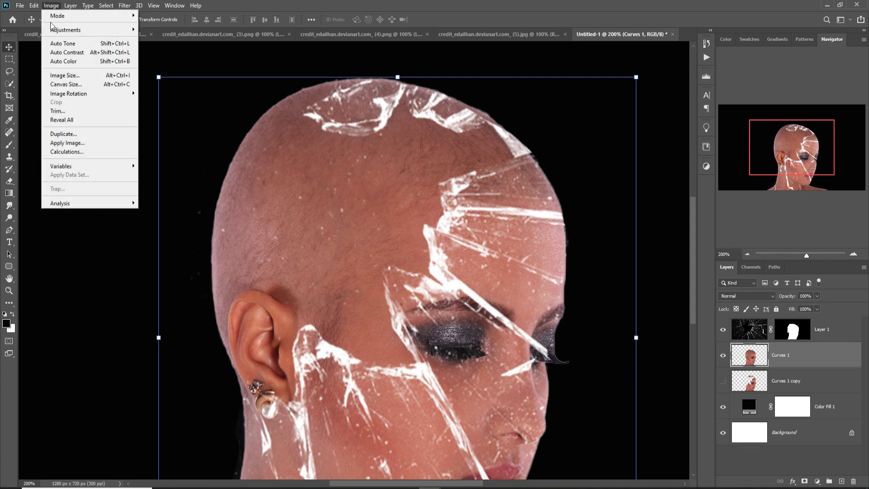
pyautogui.moveTo(53, 29)
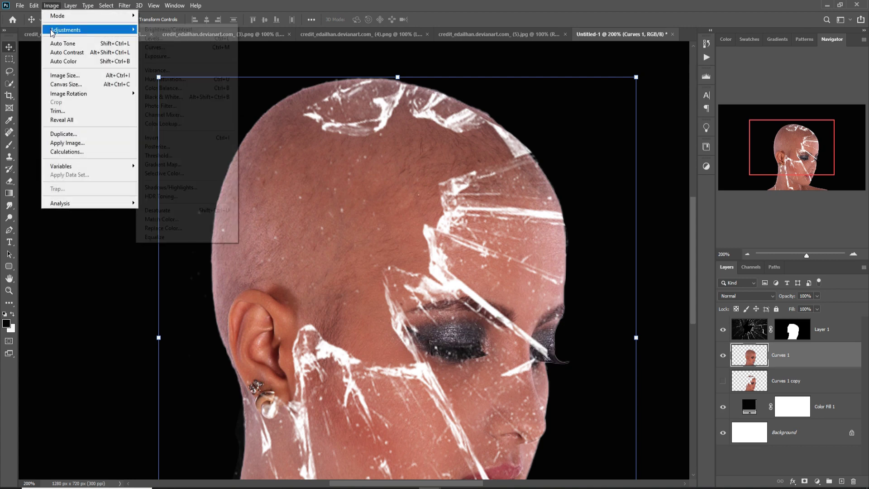
pyautogui.click(164, 213)
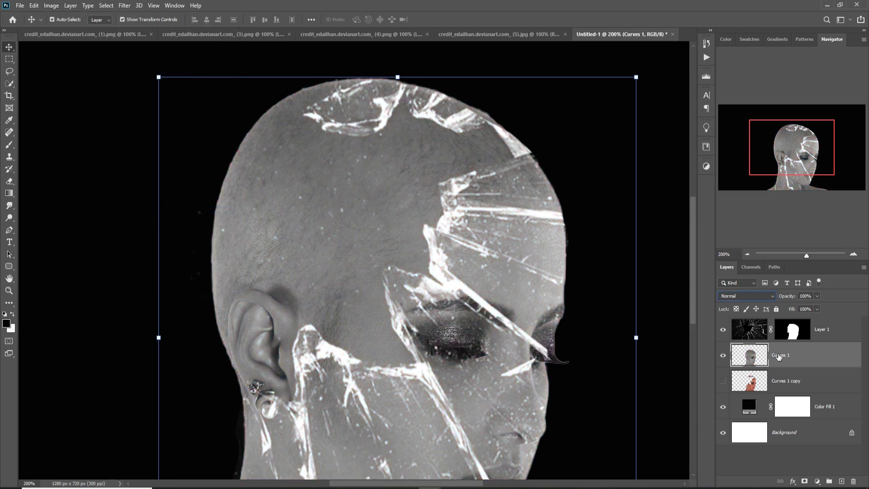
pyautogui.click(771, 298)
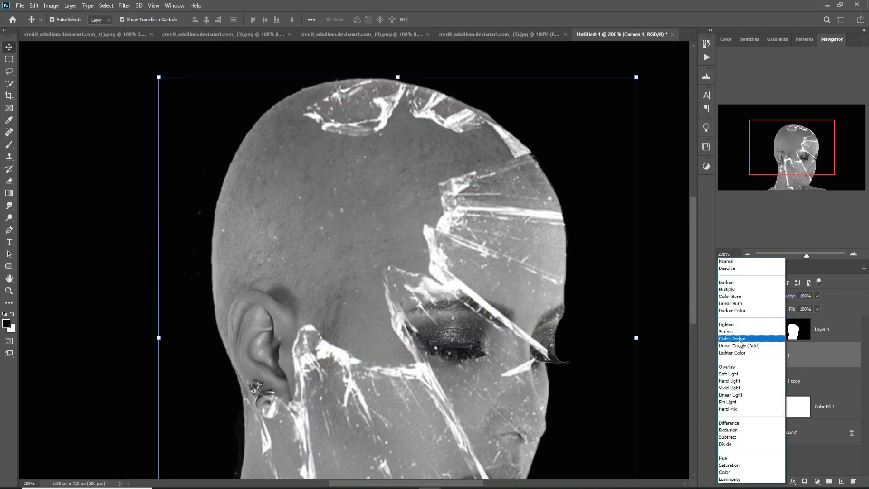
pyautogui.click(741, 386)
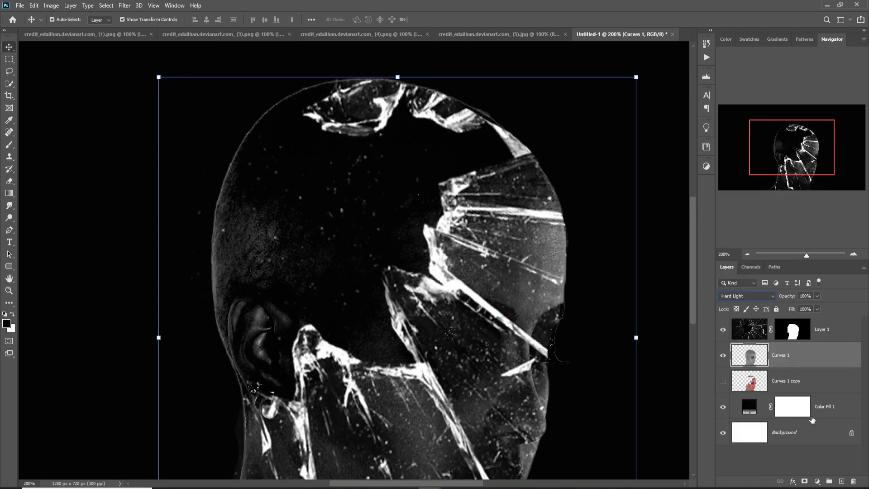
pyautogui.click(817, 481)
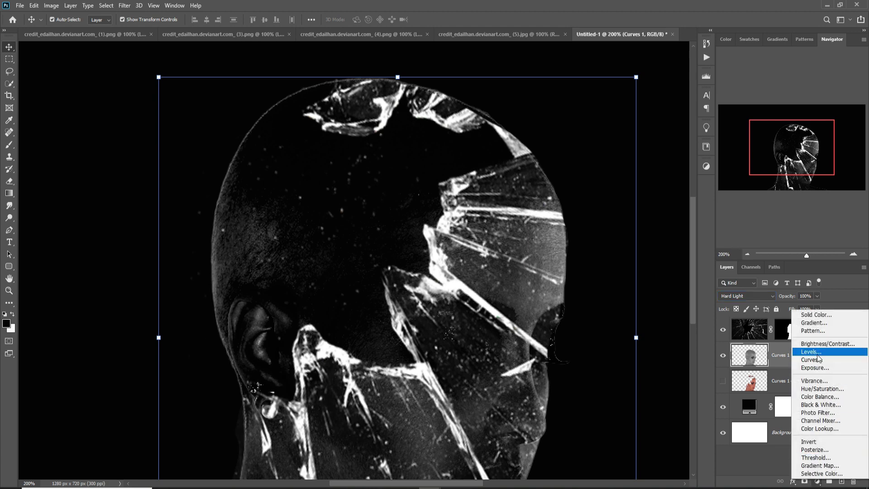
# Step: Add a Levels adjustment clipped to the grey head with inputs 17, 1.10 and 231
pyautogui.click(811, 352)
pyautogui.click(534, 352)
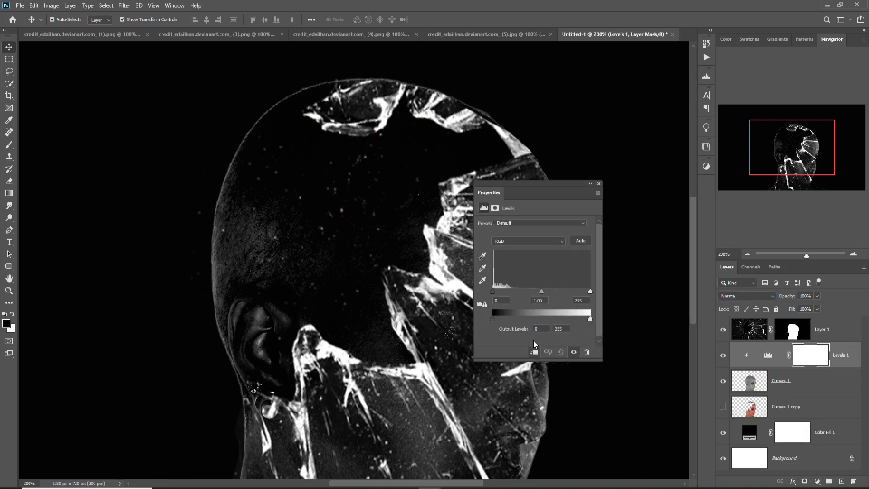
pyautogui.moveTo(541, 292)
pyautogui.mouseDown()
pyautogui.moveTo(550, 294)
pyautogui.moveTo(539, 295)
pyautogui.mouseUp()
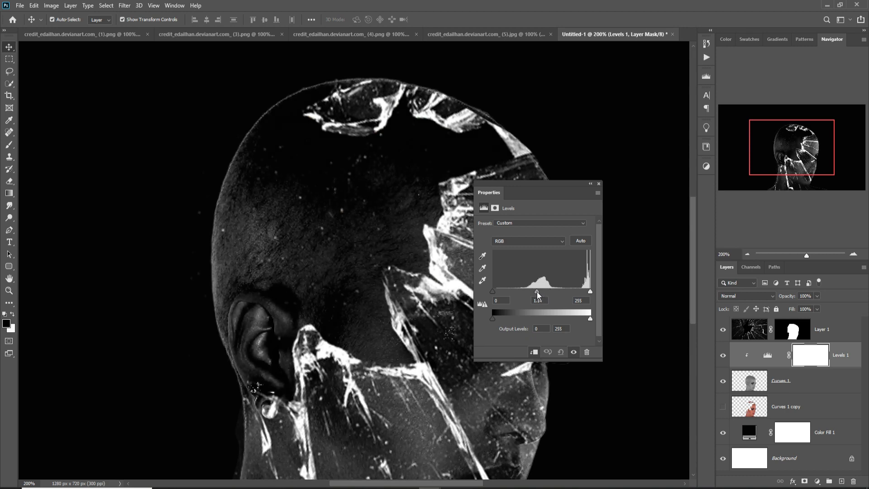
pyautogui.moveTo(496, 292); pyautogui.dragTo(497, 292)
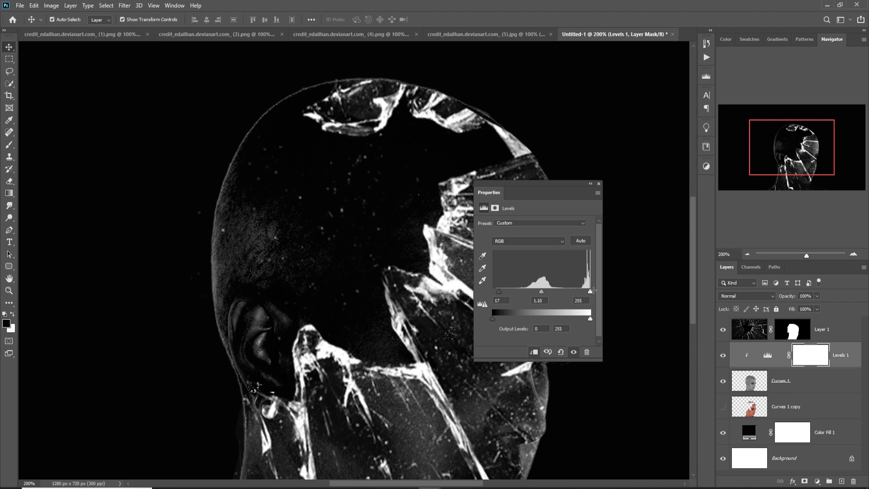
pyautogui.moveTo(590, 291); pyautogui.dragTo(582, 292)
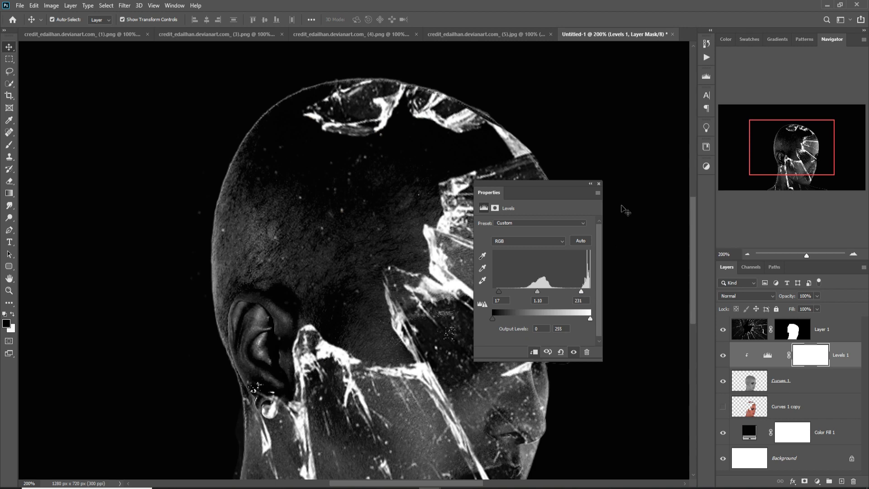
pyautogui.click(599, 184)
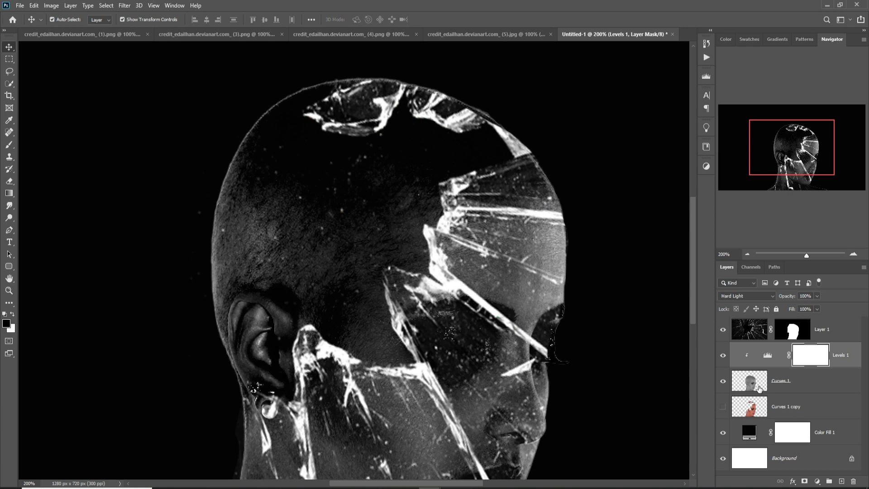
# Step: Show Curves 1 copy again and add a layer mask to Curves 1
pyautogui.click(785, 389)
pyautogui.click(723, 406)
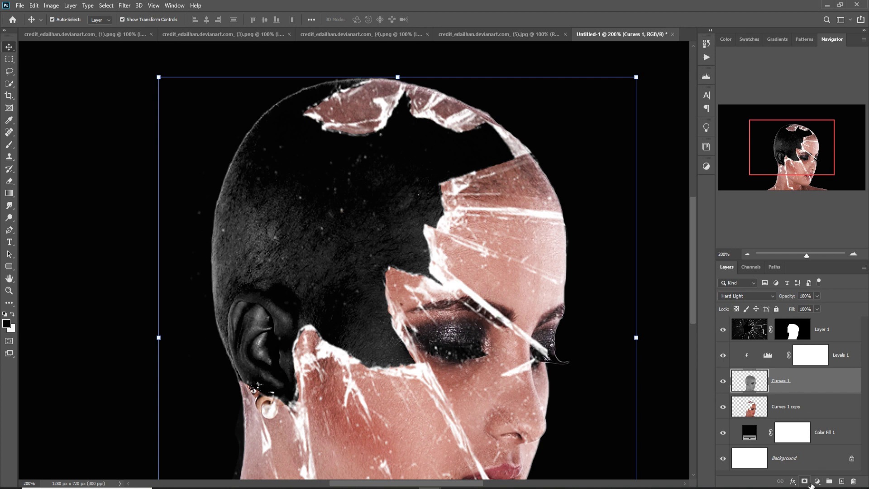
pyautogui.click(805, 481)
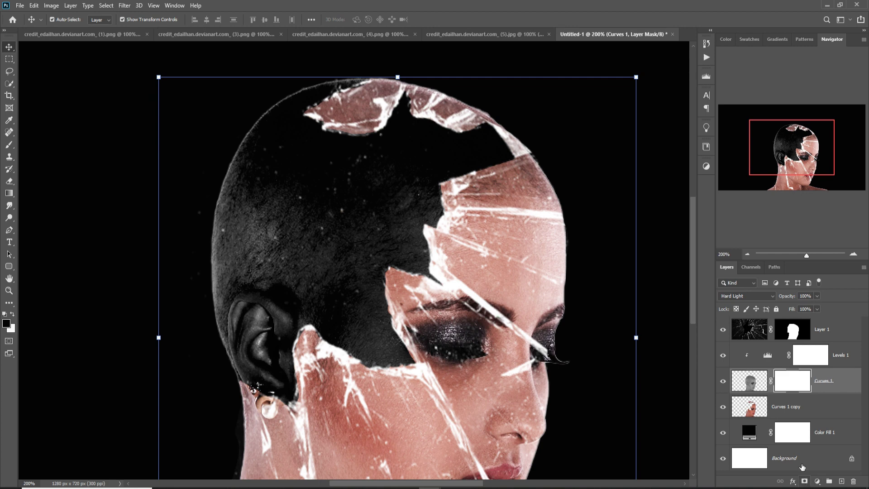
# Step: Paint black with a Soft Round brush on Curves 1's mask to hide the grey scalp and ear
pyautogui.click(10, 145)
pyautogui.click(66, 19)
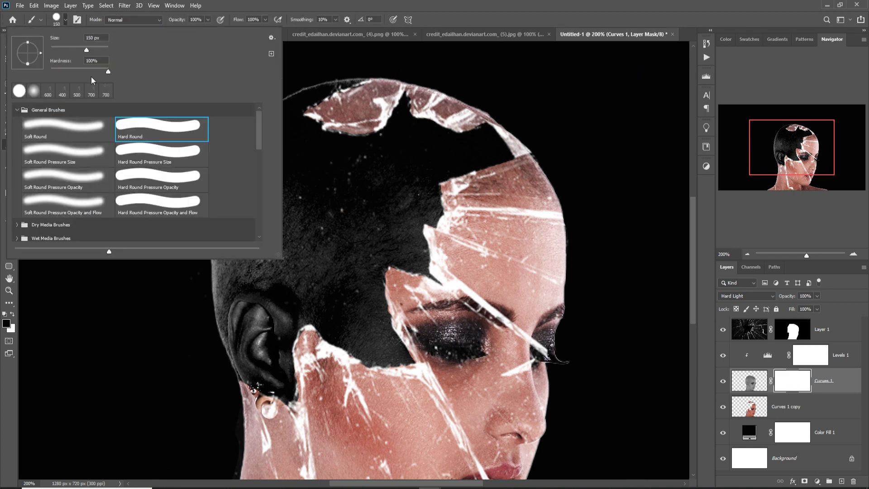
pyautogui.click(95, 130)
pyautogui.press('Return')
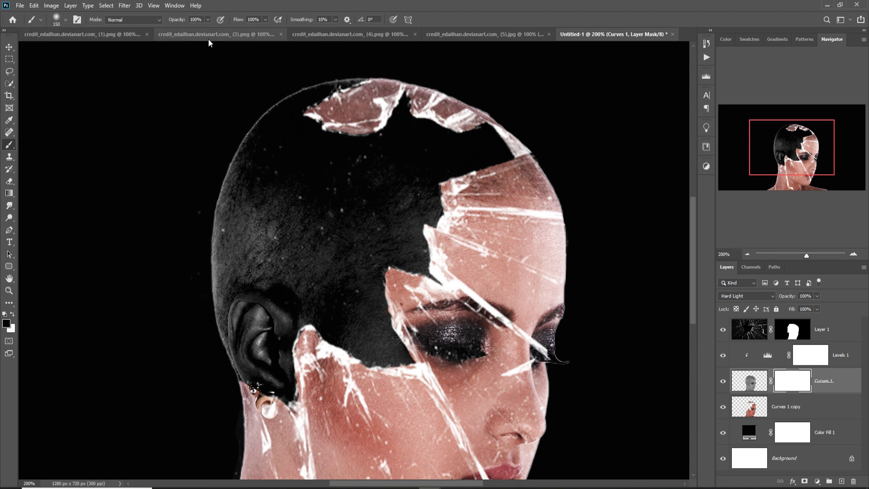
pyautogui.moveTo(413, 171); pyautogui.dragTo(310, 175)
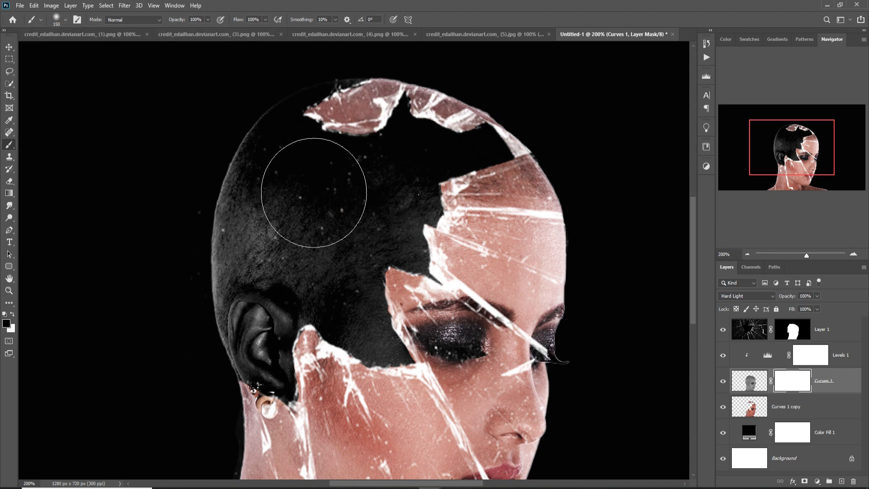
pyautogui.moveTo(438, 150)
pyautogui.mouseDown()
pyautogui.moveTo(373, 172)
pyautogui.moveTo(484, 136)
pyautogui.moveTo(338, 191)
pyautogui.moveTo(396, 172)
pyautogui.moveTo(277, 338)
pyautogui.moveTo(296, 338)
pyautogui.moveTo(270, 316)
pyautogui.moveTo(260, 364)
pyautogui.moveTo(272, 387)
pyautogui.mouseUp()
pyautogui.press('[')
pyautogui.press('[')
pyautogui.press('[')
pyautogui.press('[')
pyautogui.press('[')
pyautogui.press('[')
pyautogui.press('[')
pyautogui.press('[')
pyautogui.press('[')
pyautogui.moveTo(294, 316)
pyautogui.mouseDown()
pyautogui.moveTo(426, 213)
pyautogui.moveTo(353, 330)
pyautogui.mouseUp()
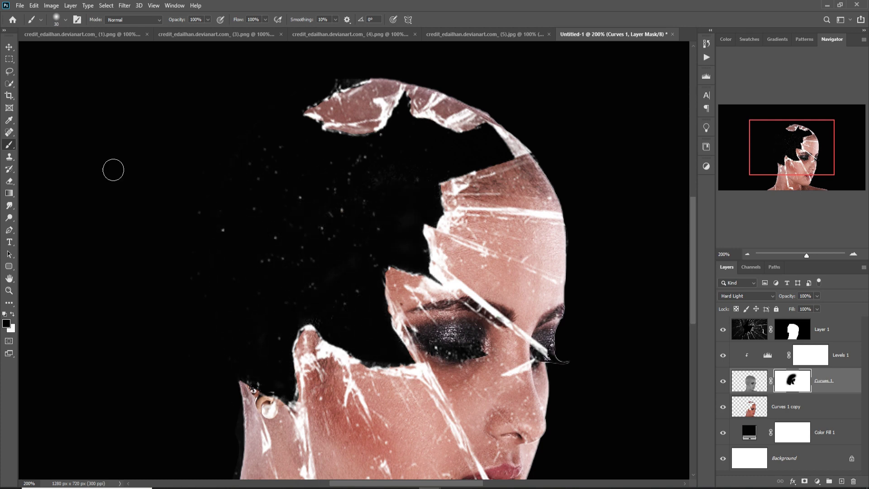
pyautogui.click(9, 47)
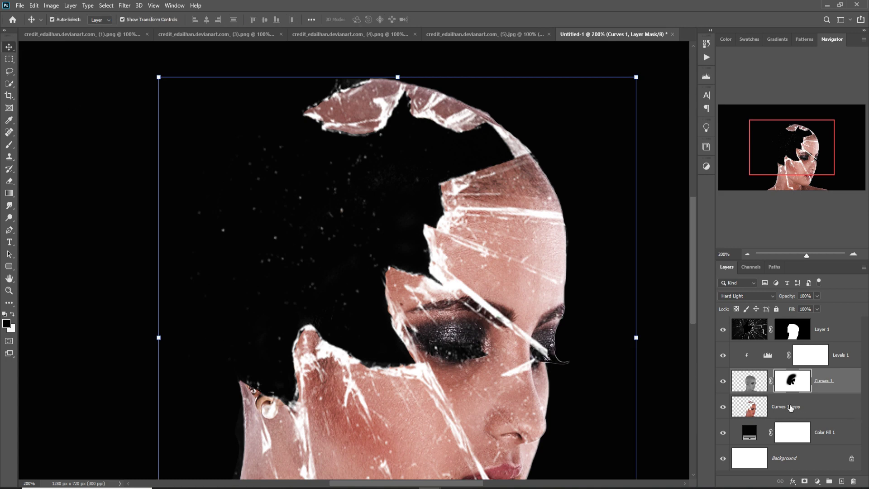
# Step: Add a mask to Curves 1 copy and fade the top shards and face edge with a low-opacity brush
pyautogui.click(790, 407)
pyautogui.click(805, 481)
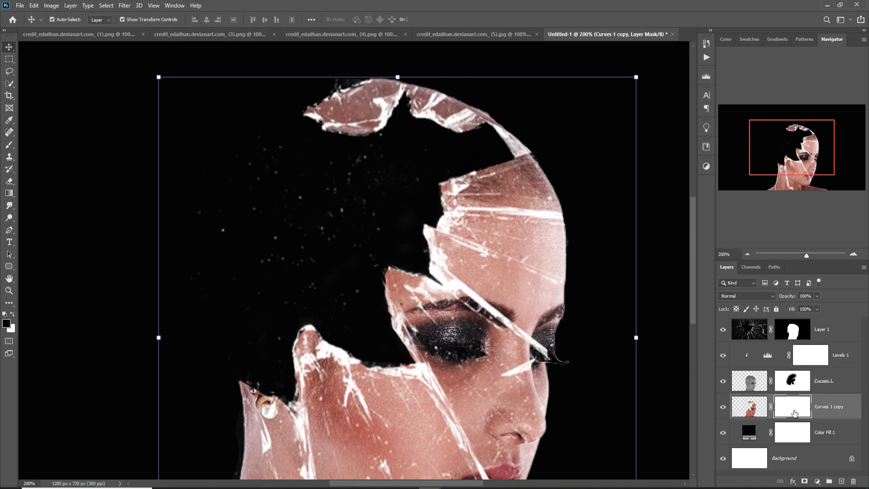
pyautogui.click(9, 145)
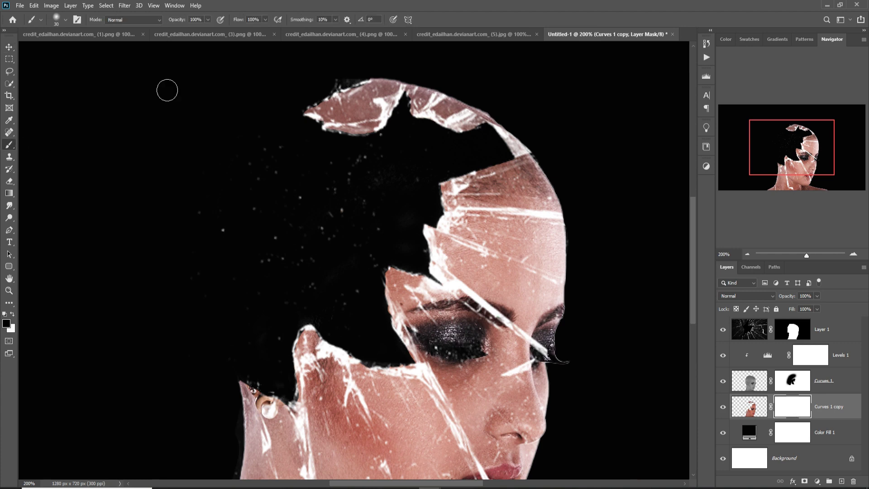
pyautogui.click(208, 20)
pyautogui.moveTo(209, 30); pyautogui.dragTo(191, 35)
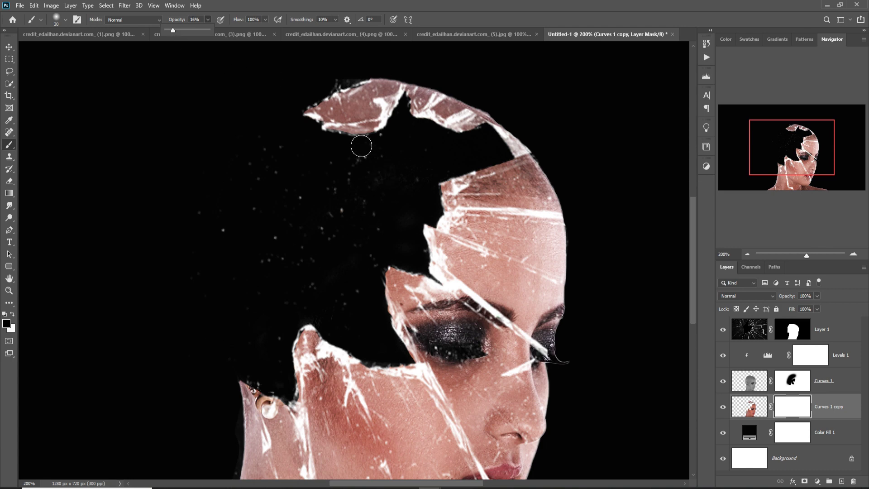
pyautogui.press(']')
pyautogui.press(']')
pyautogui.press(']')
pyautogui.press(']')
pyautogui.press(']')
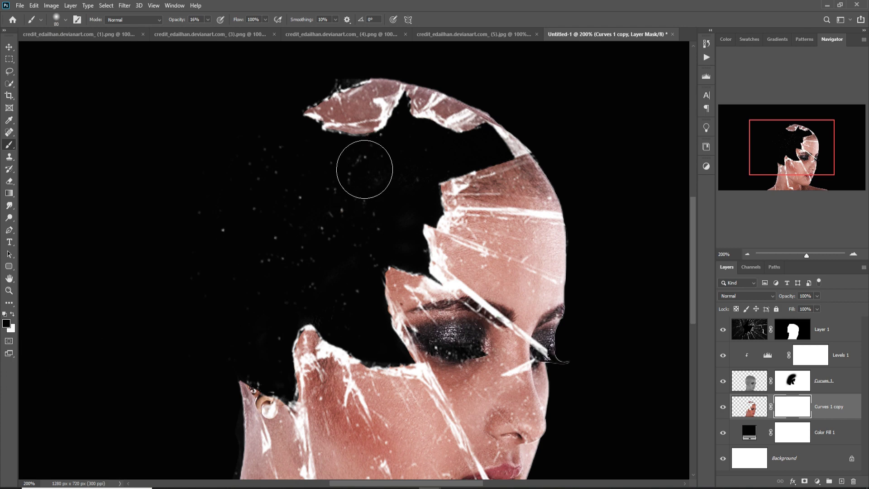
pyautogui.moveTo(365, 165)
pyautogui.mouseDown()
pyautogui.moveTo(413, 120)
pyautogui.moveTo(500, 201)
pyautogui.moveTo(417, 296)
pyautogui.moveTo(378, 407)
pyautogui.moveTo(304, 408)
pyautogui.mouseUp()
pyautogui.scroll(-2, 304, 407)
pyautogui.moveTo(371, 362)
pyautogui.mouseDown()
pyautogui.moveTo(432, 261)
pyautogui.moveTo(446, 291)
pyautogui.mouseUp()
# Step: Paint white at 6% opacity to restore detail near the hair, then view the composite at 100%
pyautogui.press('x')
pyautogui.press('0')
pyautogui.press('6')
pyautogui.moveTo(371, 394); pyautogui.dragTo(389, 448)
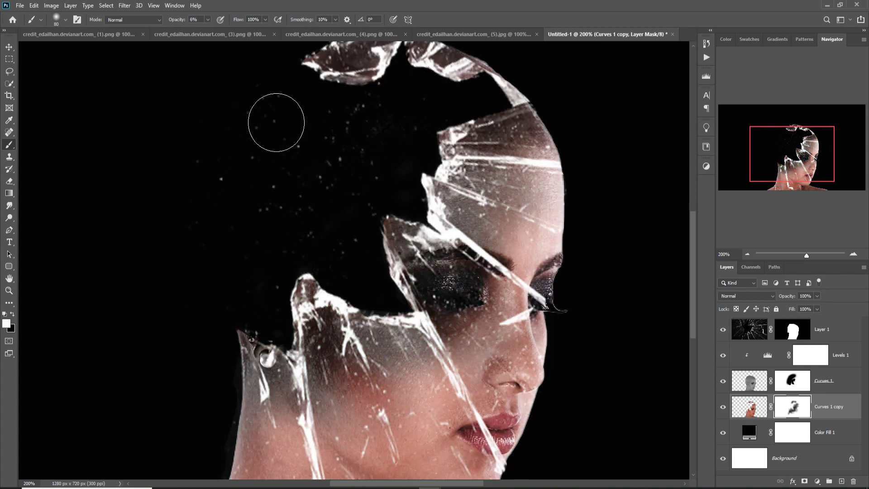
pyautogui.press('v')
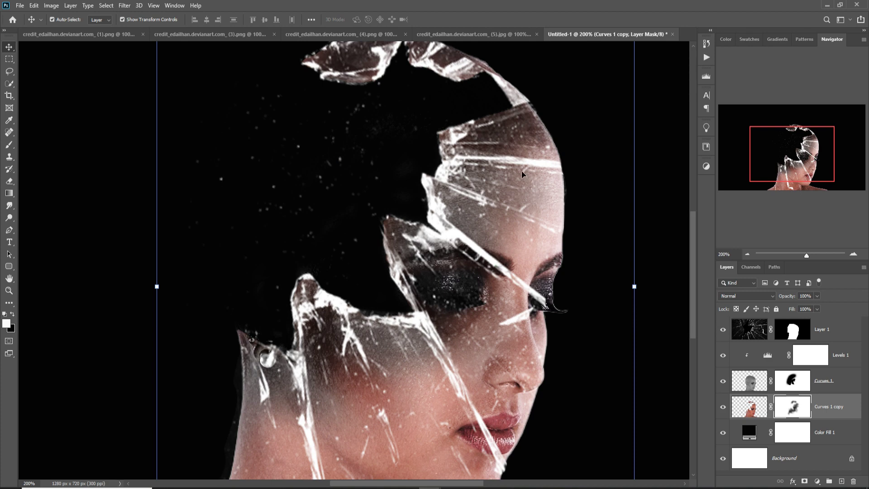
pyautogui.hotkey('ctrl', '-')
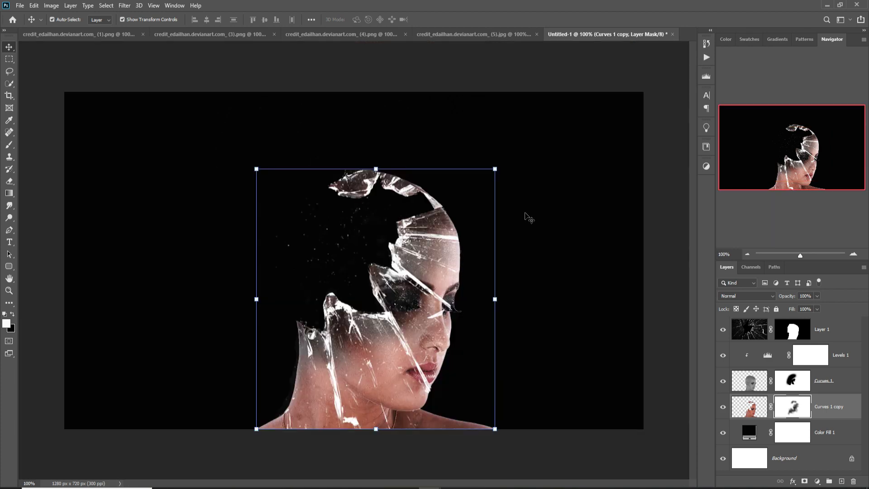
# Step: Drag the small glass-shards image into Untitled-1 as Layer 2 and close its window
pyautogui.click(467, 36)
pyautogui.click(325, 36)
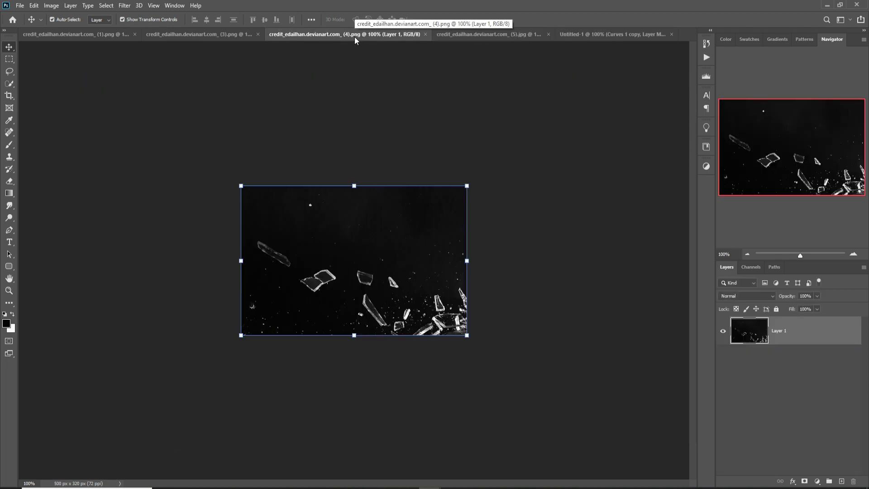
pyautogui.moveTo(353, 37); pyautogui.dragTo(564, 105)
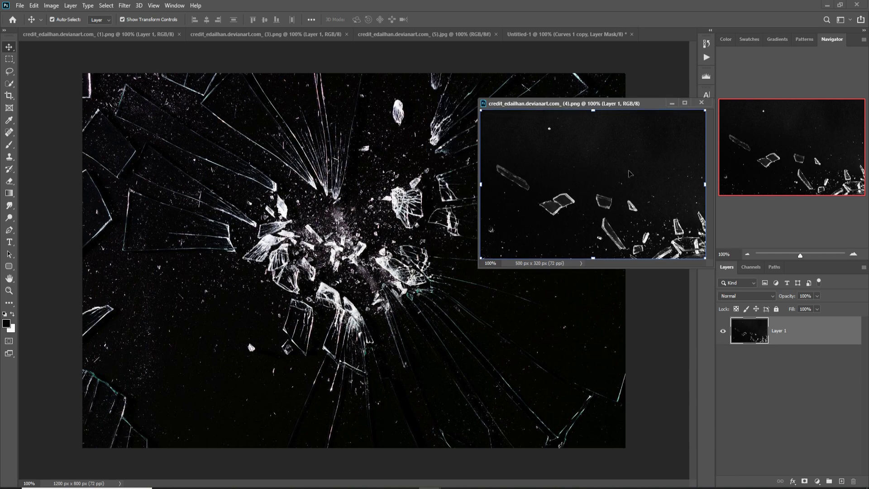
pyautogui.click(539, 34)
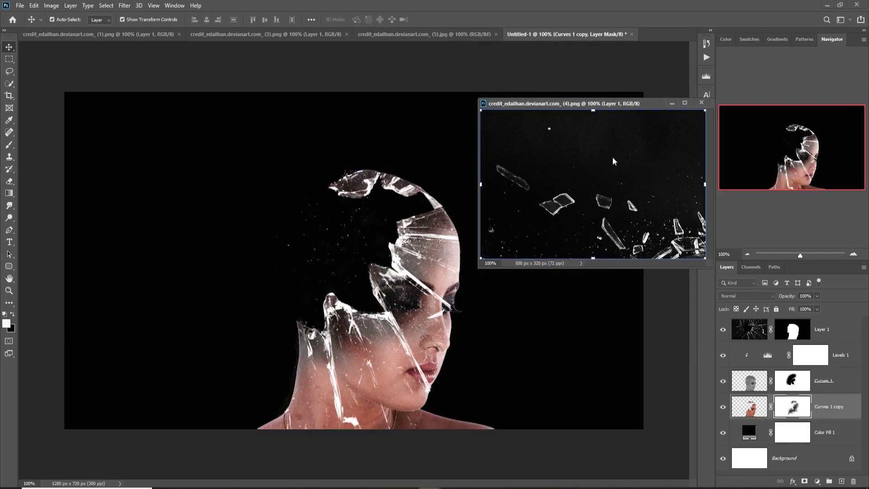
pyautogui.moveTo(613, 156); pyautogui.dragTo(309, 215)
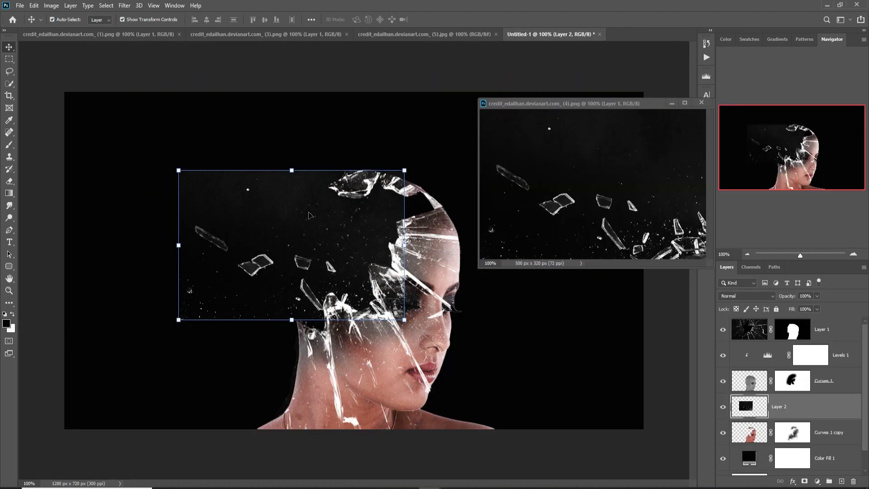
pyautogui.click(701, 102)
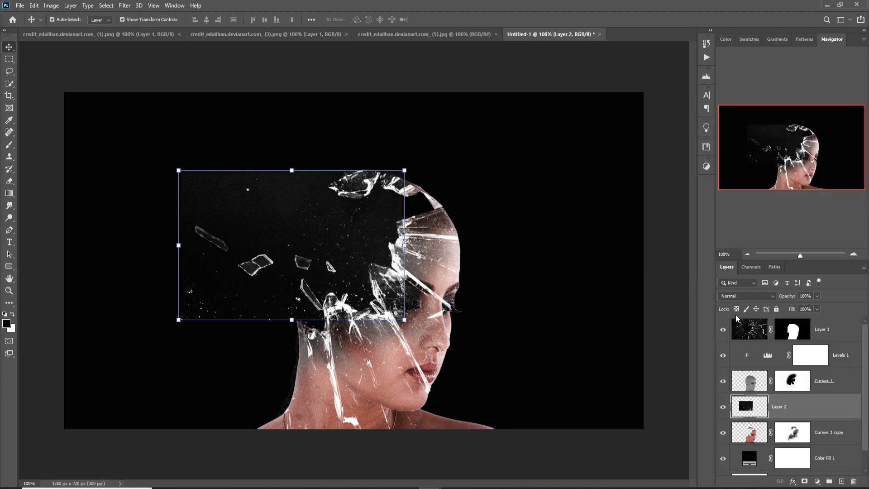
pyautogui.click(771, 297)
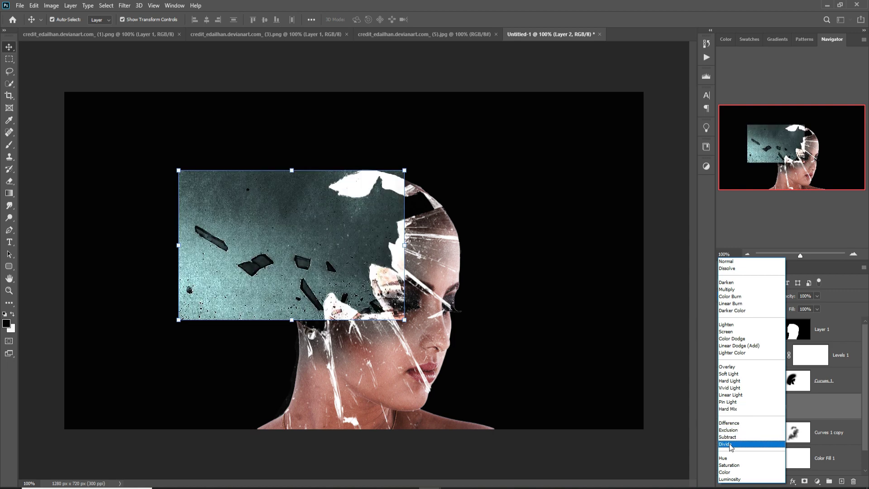
# Step: Set Layer 2 to Screen, scale it to about 115% and rotate it 13.7° beside the head
pyautogui.click(726, 331)
pyautogui.moveTo(407, 172); pyautogui.dragTo(475, 181)
pyautogui.moveTo(368, 306); pyautogui.dragTo(325, 299)
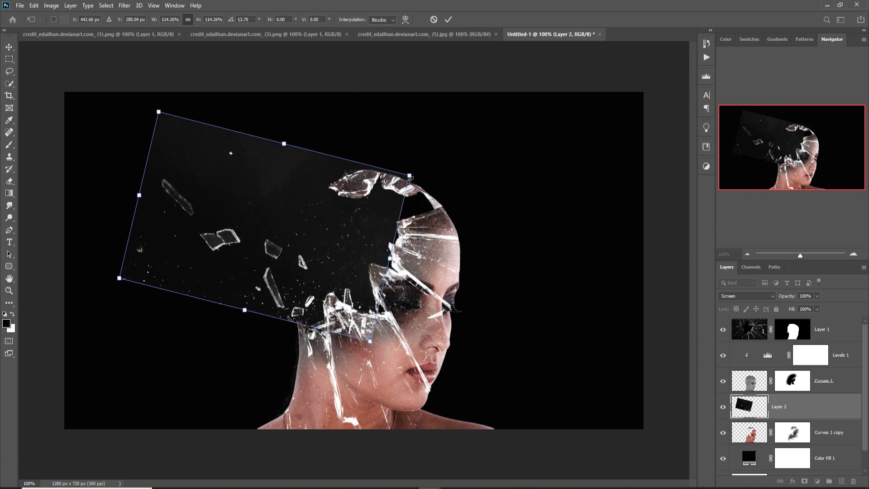
pyautogui.moveTo(413, 179); pyautogui.dragTo(415, 165)
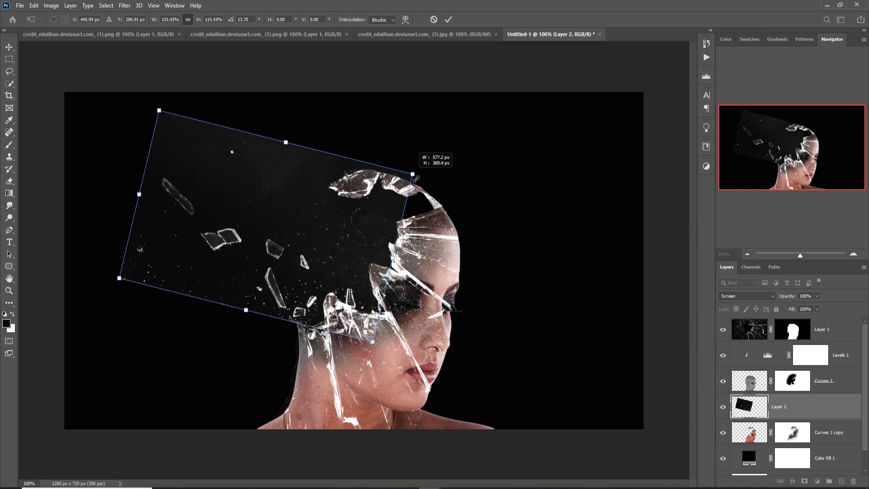
pyautogui.click(448, 20)
pyautogui.click(817, 481)
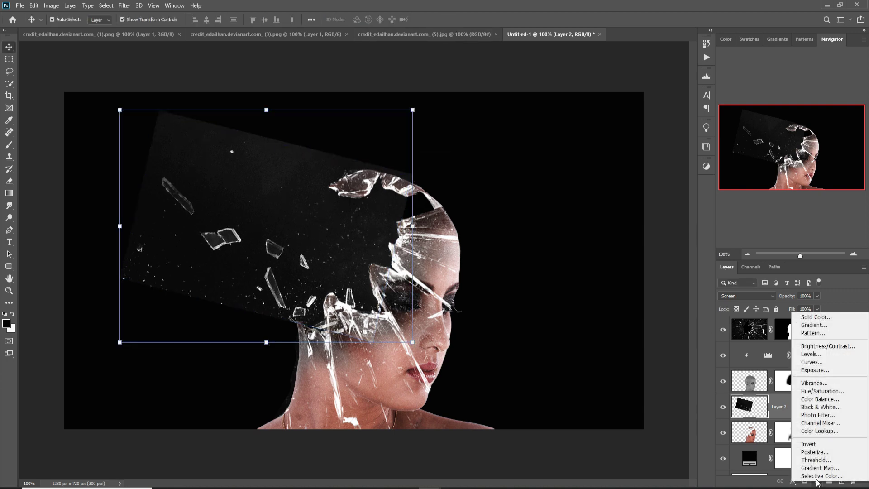
# Step: Add a Levels adjustment with black input 26 and give Layer 2 a white layer mask
pyautogui.click(813, 358)
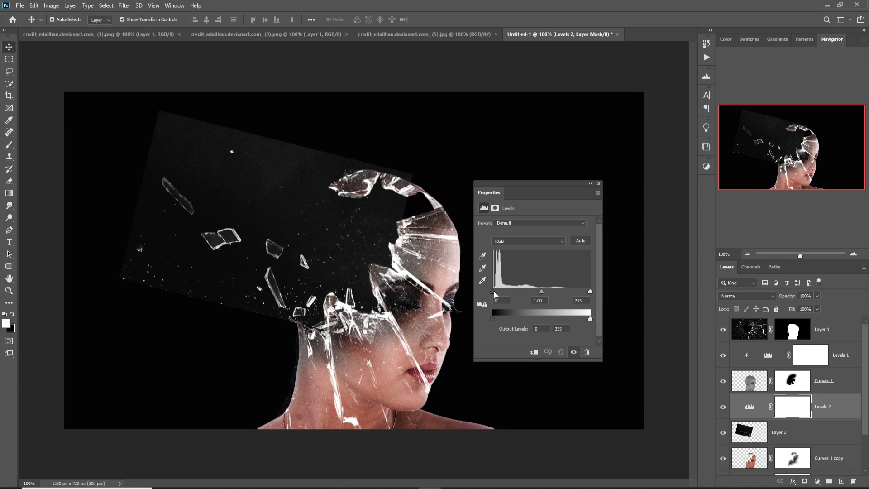
pyautogui.moveTo(494, 292); pyautogui.dragTo(499, 292)
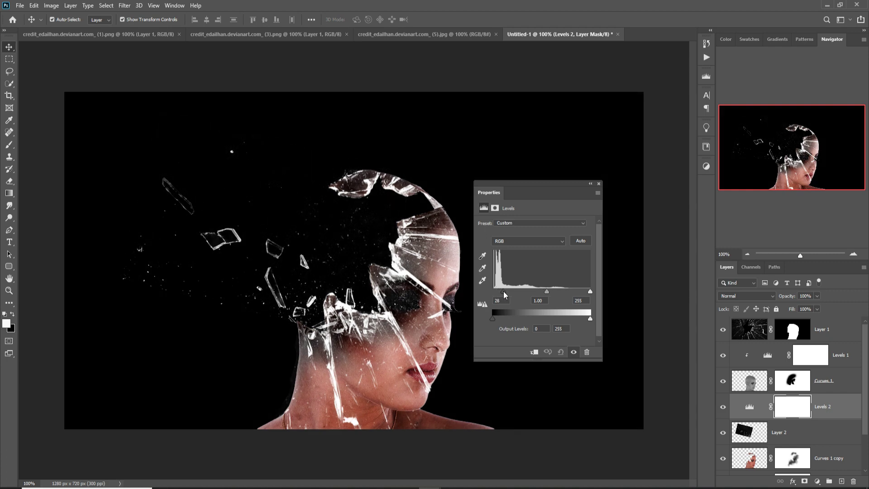
pyautogui.click(598, 184)
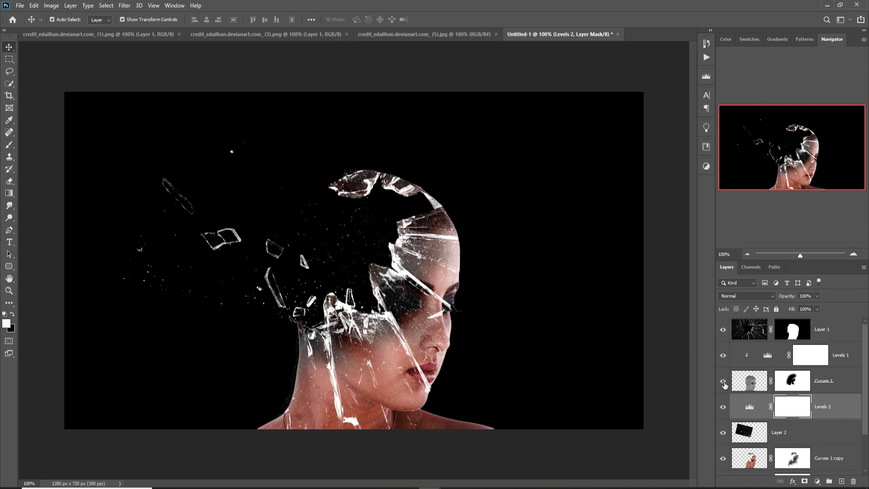
pyautogui.click(781, 436)
pyautogui.click(805, 481)
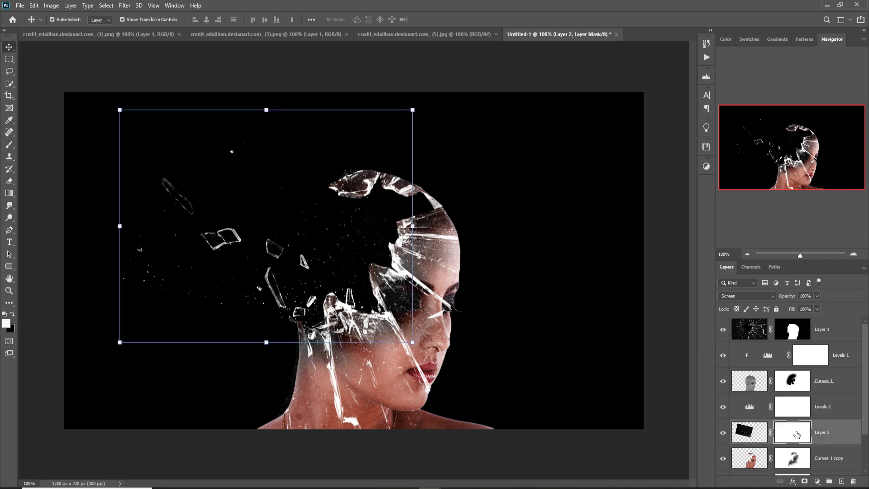
# Step: Paint black at 100% opacity on Layer 2's mask to hide stray lower-left glass specks
pyautogui.click(9, 144)
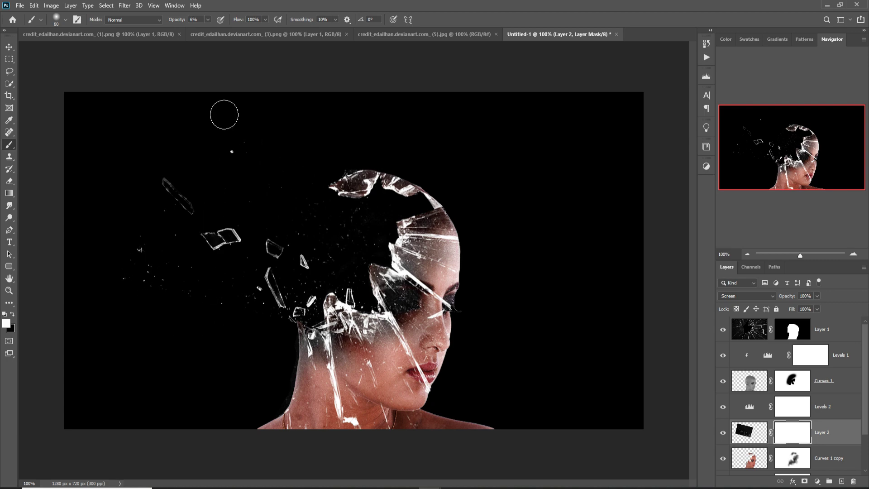
pyautogui.click(207, 20)
pyautogui.moveTo(206, 30); pyautogui.dragTo(253, 30)
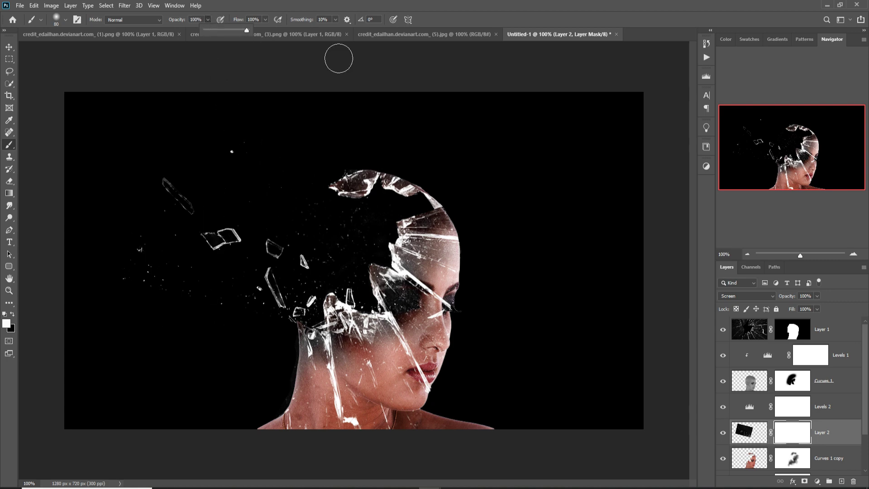
pyautogui.click(244, 341)
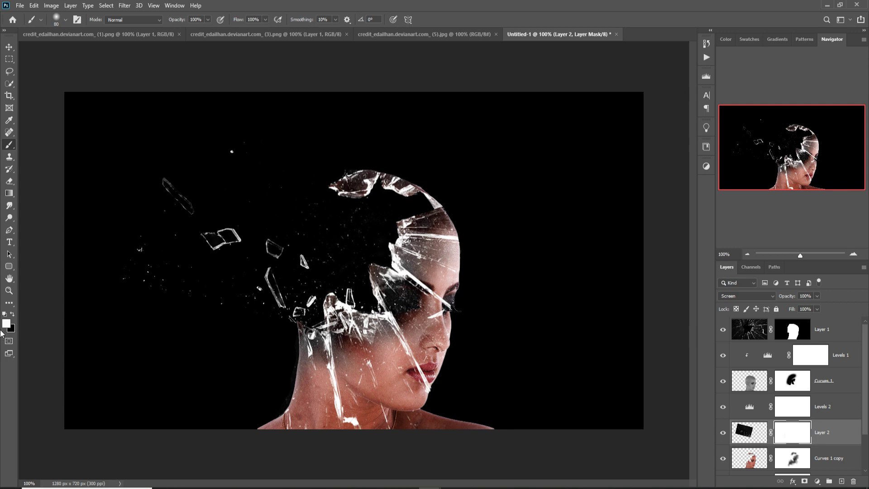
pyautogui.click(12, 314)
pyautogui.moveTo(202, 314)
pyautogui.mouseDown()
pyautogui.moveTo(239, 329)
pyautogui.moveTo(233, 313)
pyautogui.moveTo(216, 332)
pyautogui.moveTo(200, 273)
pyautogui.moveTo(176, 269)
pyautogui.moveTo(164, 320)
pyautogui.moveTo(200, 362)
pyautogui.moveTo(195, 329)
pyautogui.moveTo(222, 345)
pyautogui.mouseUp()
pyautogui.click(9, 58)
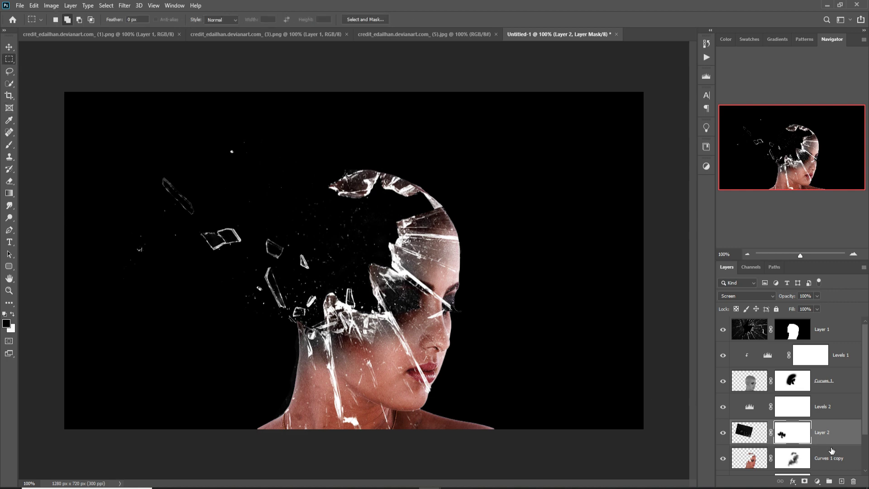
# Step: Duplicate Levels 2 and Layer 2, then shrink, rotate about 30° and move the copy over the head
pyautogui.click(840, 410)
pyautogui.rightClick(841, 406)
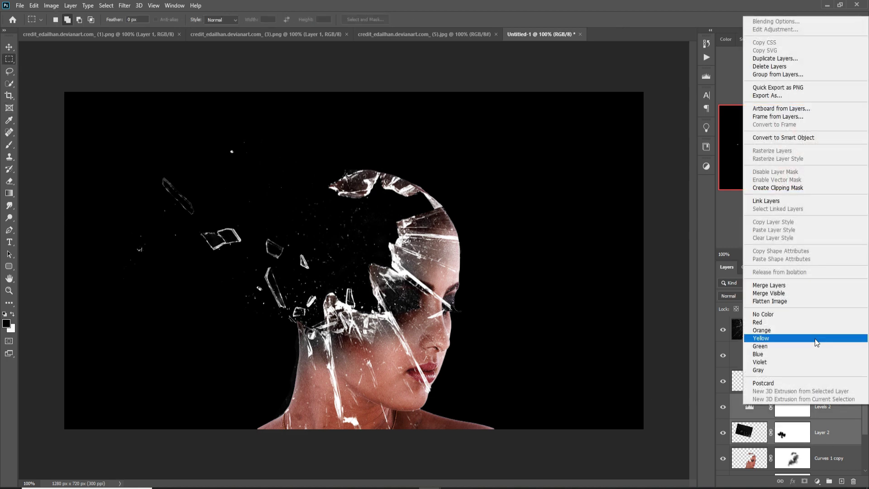
pyautogui.click(798, 62)
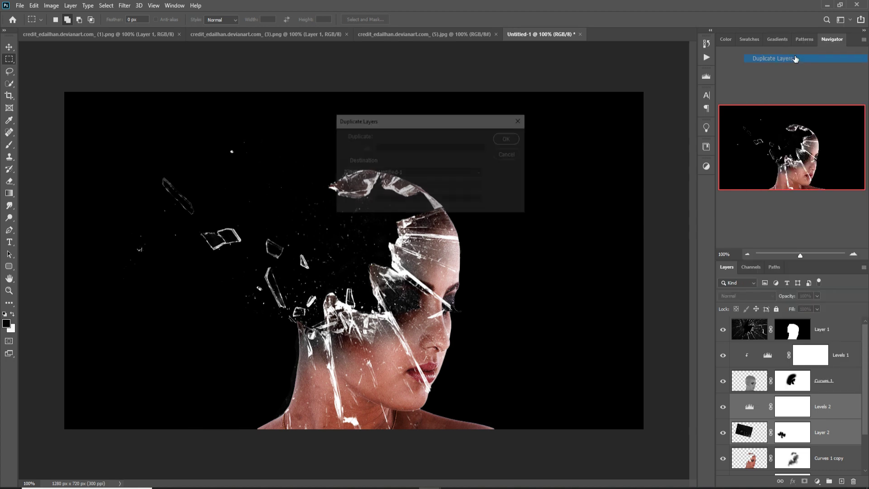
pyautogui.click(509, 138)
pyautogui.click(9, 47)
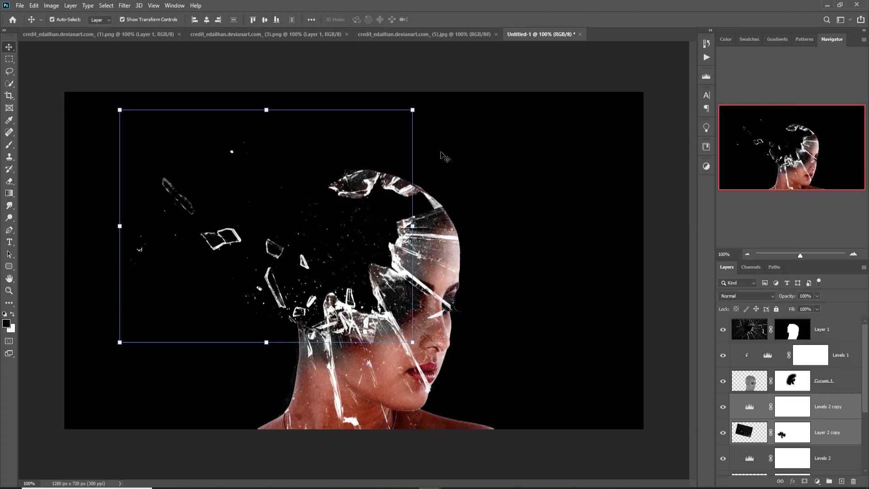
pyautogui.moveTo(415, 115); pyautogui.dragTo(324, 179)
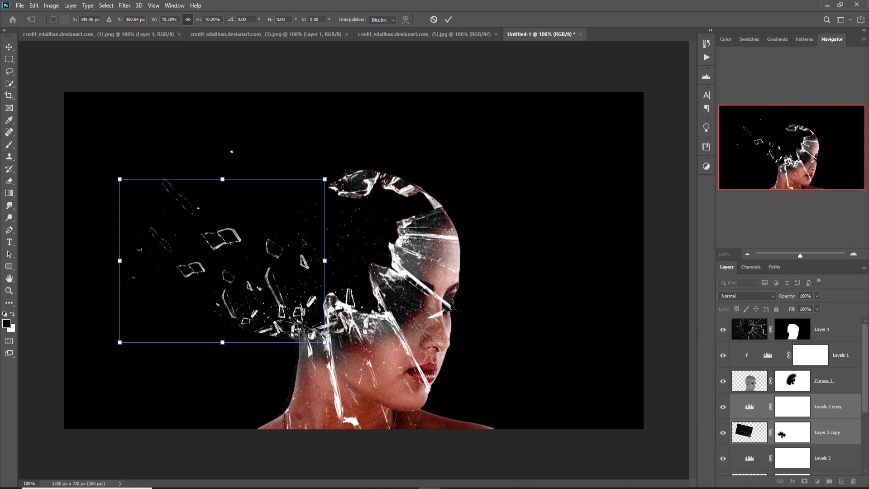
pyautogui.moveTo(283, 285); pyautogui.dragTo(374, 268)
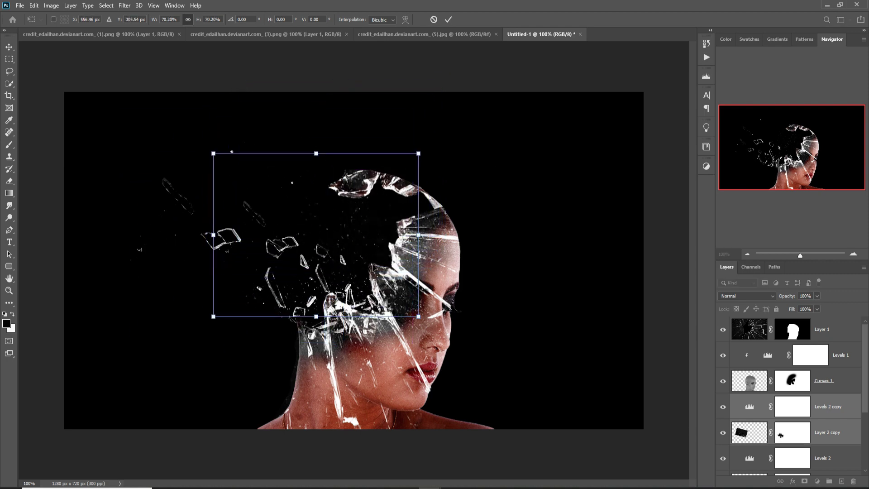
pyautogui.moveTo(435, 148); pyautogui.dragTo(365, 121)
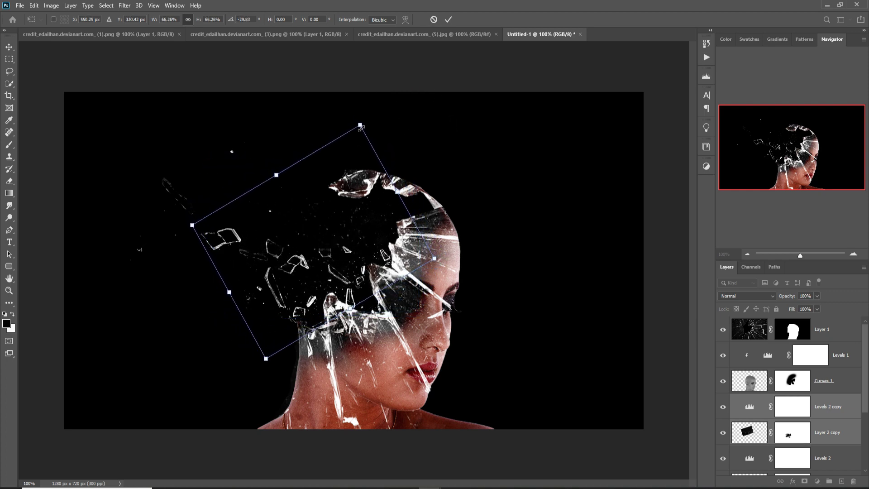
pyautogui.moveTo(351, 214); pyautogui.dragTo(351, 170)
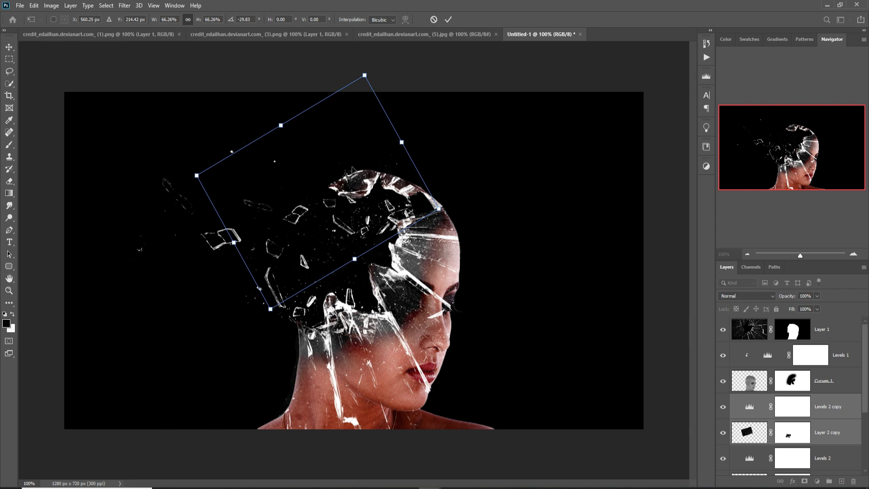
pyautogui.click(447, 20)
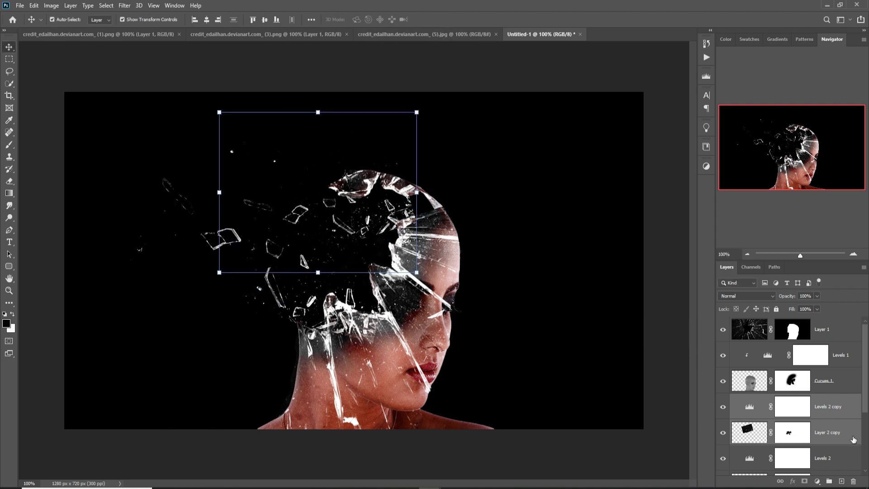
# Step: Undo the transform and duplicate, then clip Levels 2 to Layer 2
pyautogui.hotkey('ctrl', 'z')
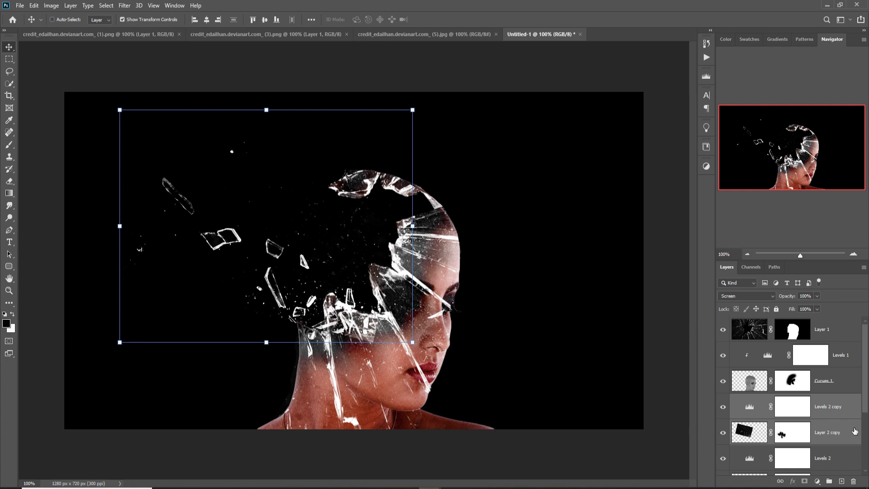
pyautogui.hotkey('ctrl', 'z')
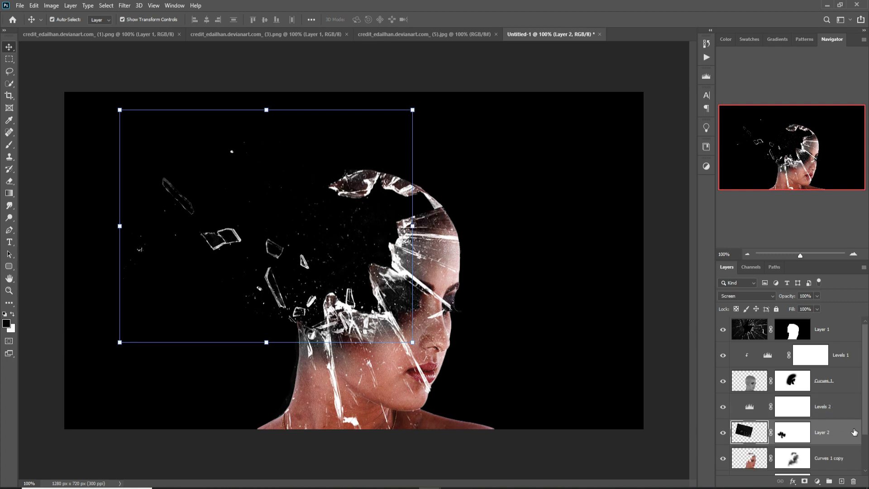
pyautogui.scroll(-1, 832, 449)
pyautogui.click(797, 410)
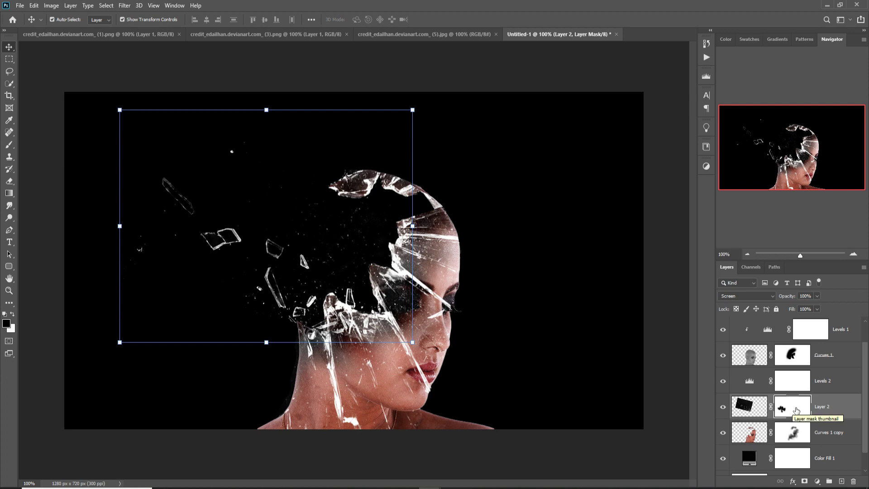
pyautogui.rightClick(848, 382)
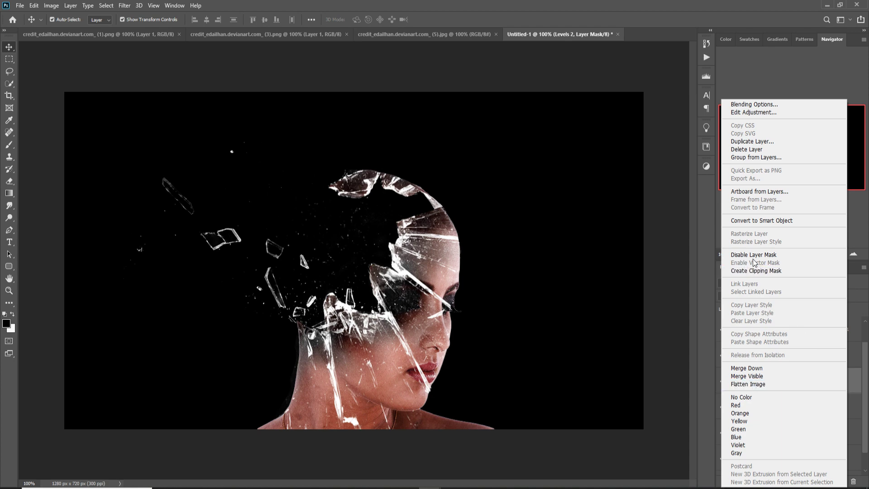
pyautogui.click(754, 271)
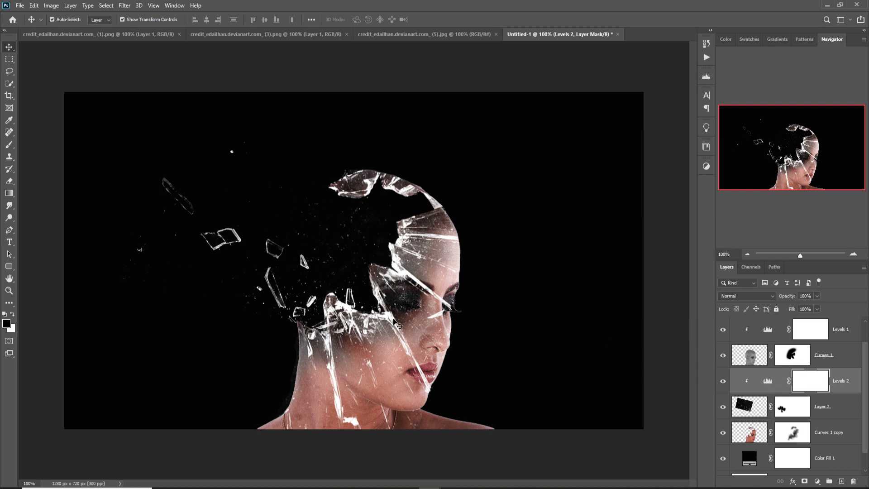
pyautogui.click(67, 34)
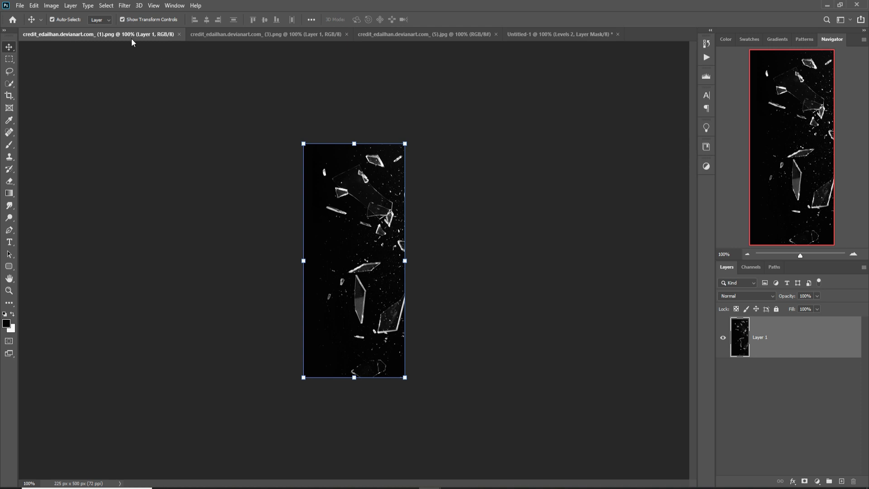
# Step: Bring the shard image into the portrait as Layer 3, rotated about 35° clockwise
pyautogui.moveTo(132, 39); pyautogui.dragTo(133, 53)
pyautogui.moveTo(77, 51); pyautogui.dragTo(601, 166)
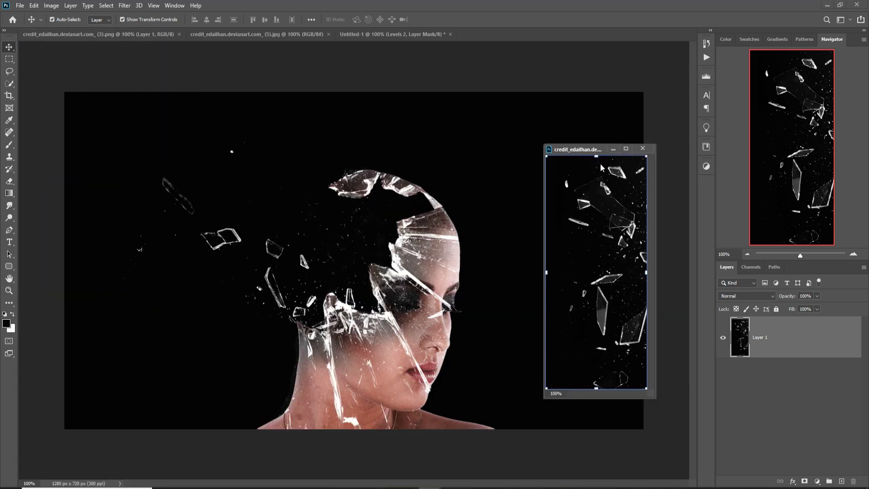
pyautogui.moveTo(624, 222); pyautogui.dragTo(343, 203)
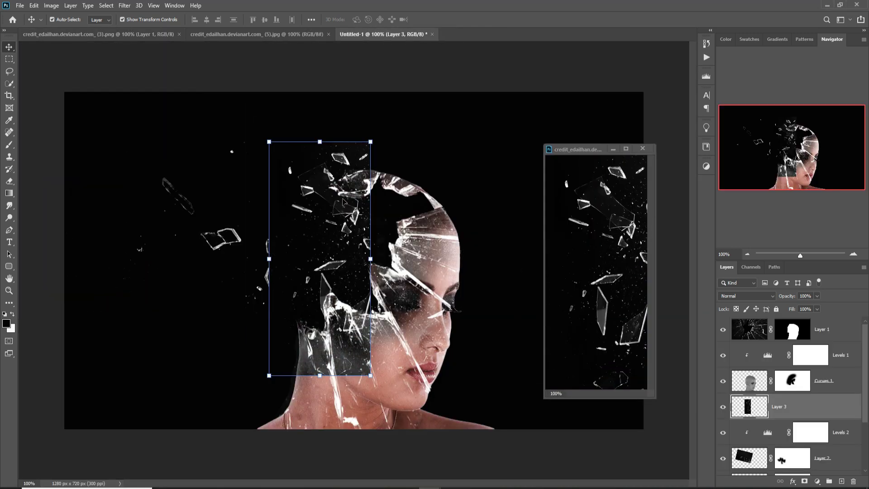
pyautogui.click(642, 149)
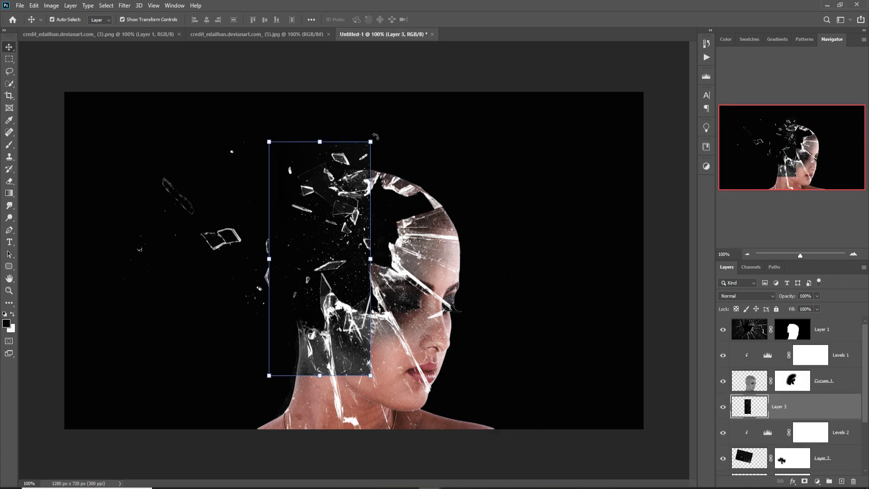
pyautogui.moveTo(376, 136); pyautogui.dragTo(436, 190)
pyautogui.moveTo(377, 235); pyautogui.dragTo(383, 242)
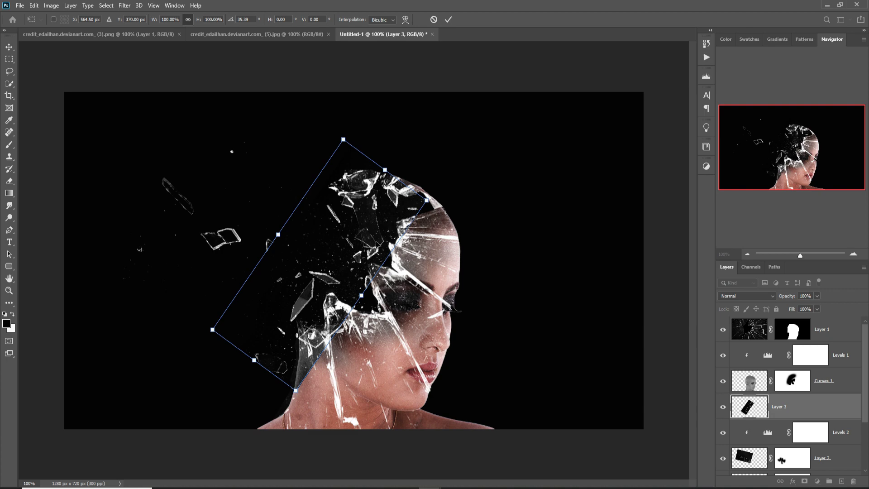
pyautogui.click(448, 20)
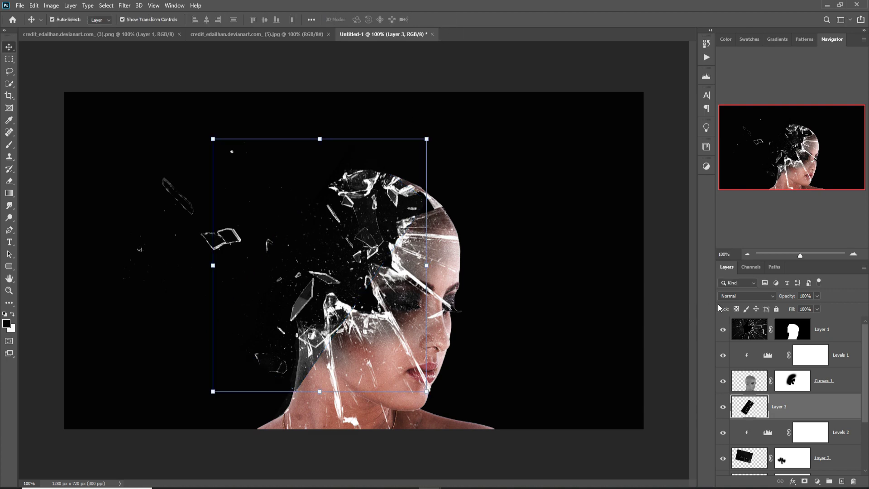
# Step: Blend Layer 3 in Screen mode and clip a Levels adjustment with black input 30 to it
pyautogui.click(767, 296)
pyautogui.click(728, 334)
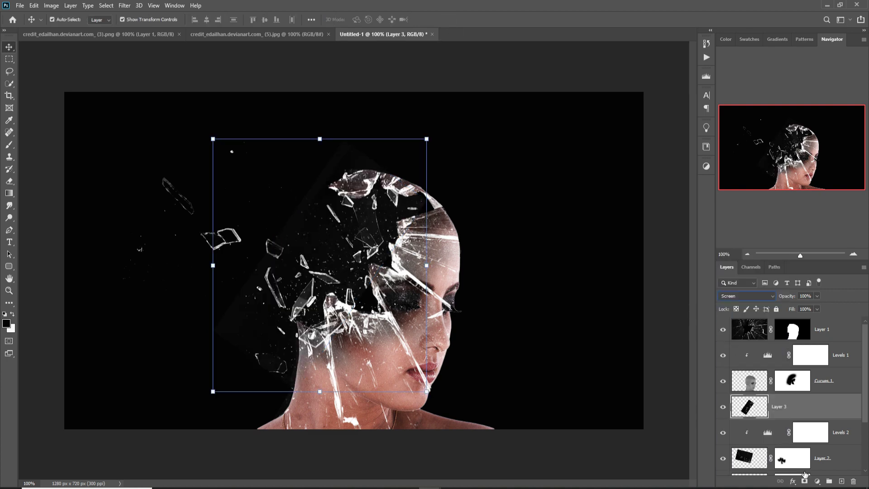
pyautogui.click(818, 482)
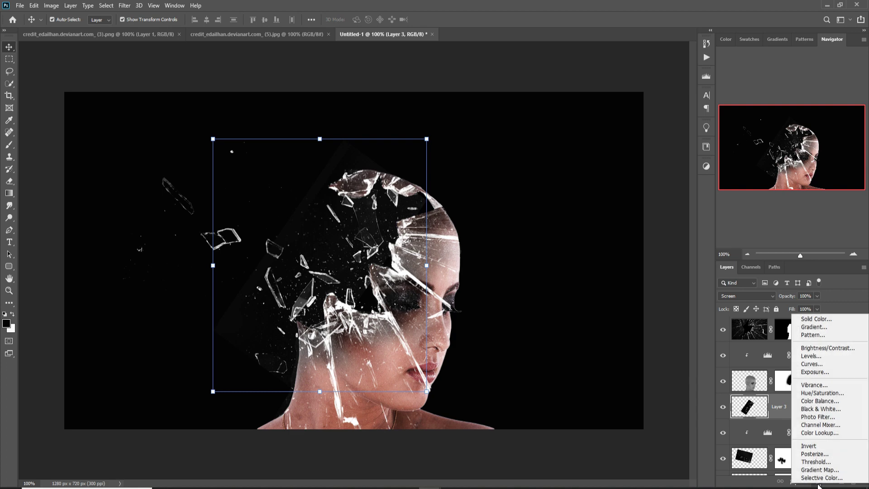
pyautogui.click(810, 356)
pyautogui.click(534, 351)
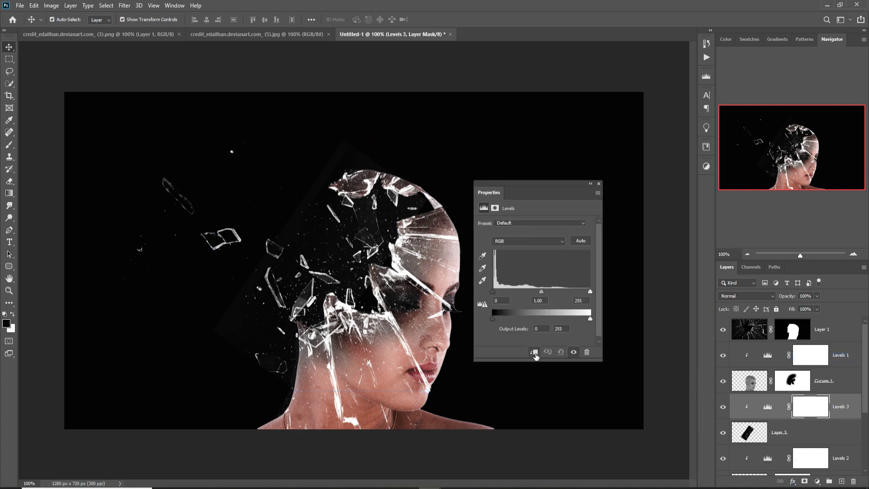
pyautogui.moveTo(494, 295); pyautogui.dragTo(503, 295)
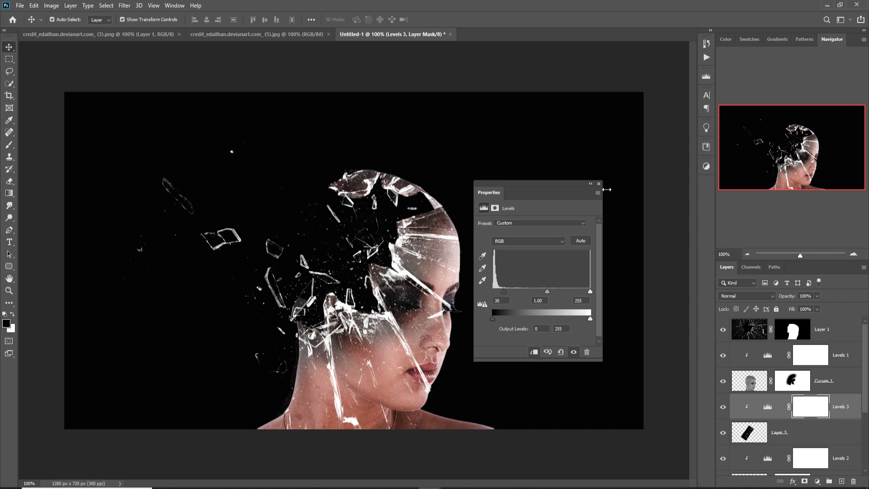
pyautogui.click(599, 185)
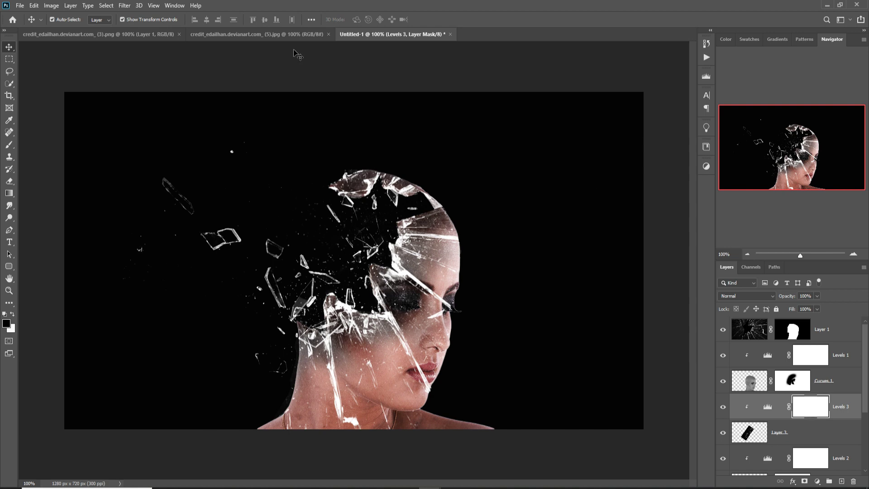
# Step: Bring the second shard image in as Layer 4, rotated about 95° and placed beside the head
pyautogui.click(140, 36)
pyautogui.moveTo(140, 37); pyautogui.dragTo(548, 105)
pyautogui.moveTo(604, 147); pyautogui.dragTo(264, 164)
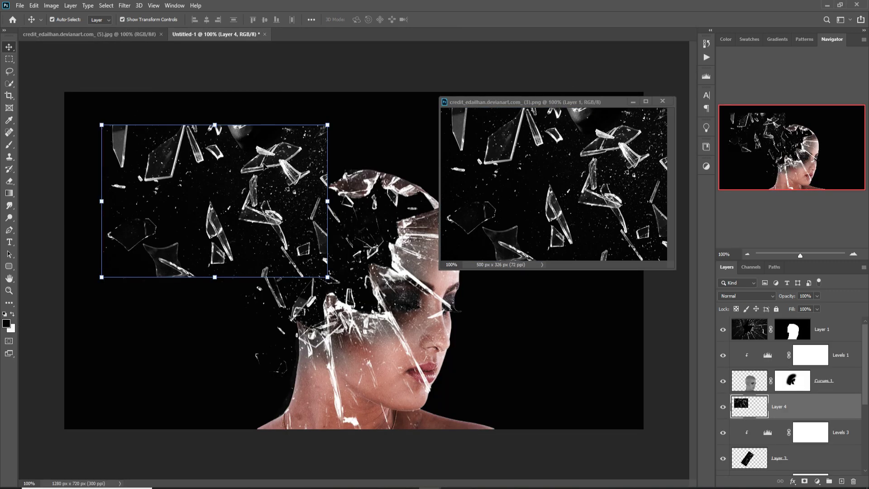
pyautogui.click(633, 101)
pyautogui.moveTo(338, 119); pyautogui.dragTo(357, 243)
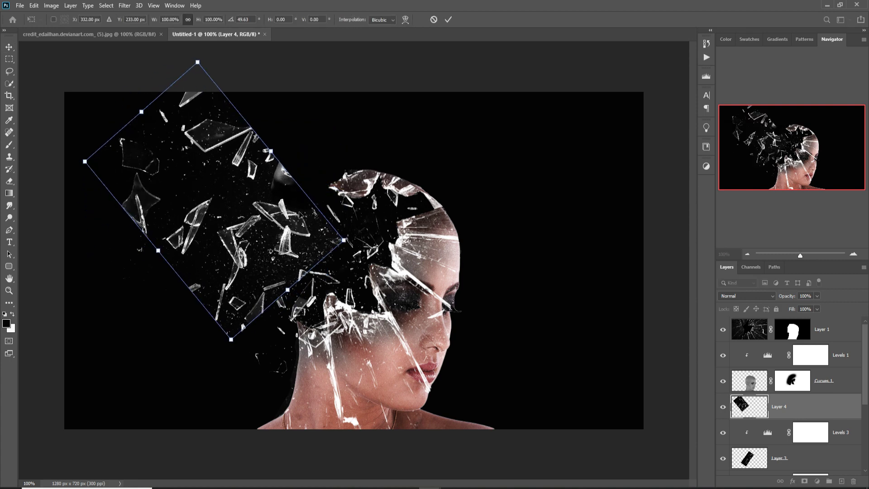
pyautogui.moveTo(309, 136); pyautogui.dragTo(330, 178)
pyautogui.moveTo(253, 150); pyautogui.dragTo(340, 155)
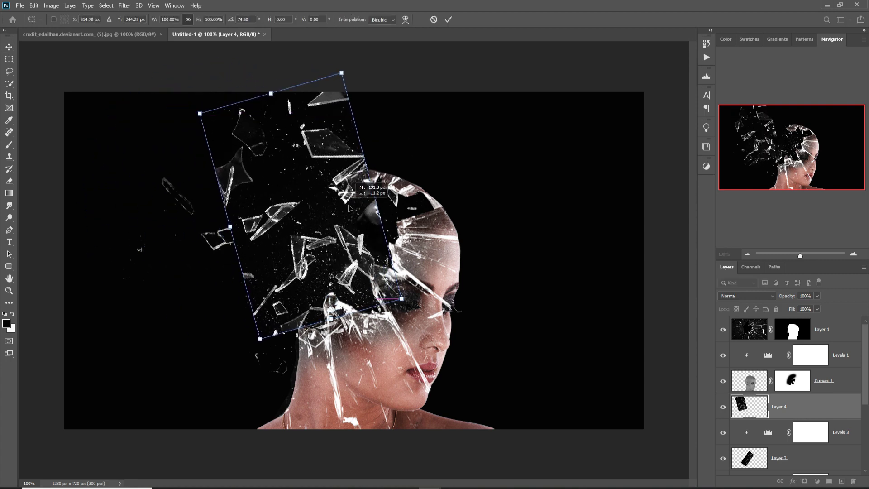
pyautogui.moveTo(351, 71); pyautogui.dragTo(385, 81)
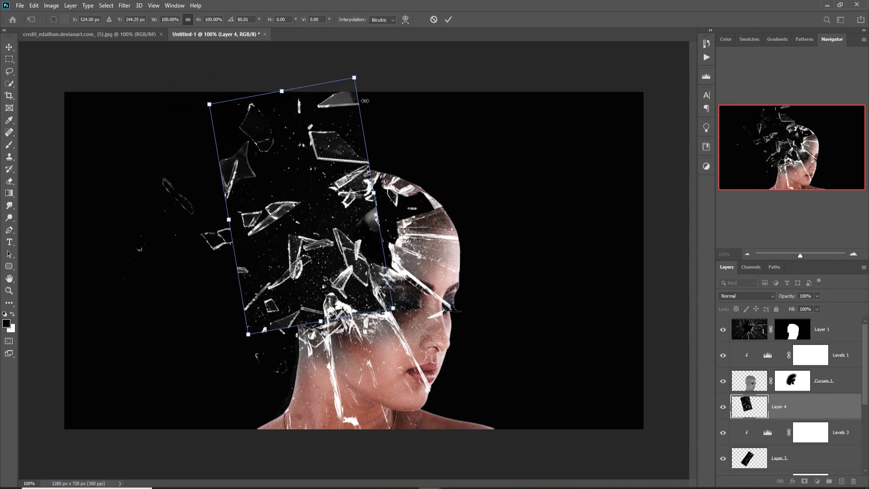
pyautogui.moveTo(344, 202); pyautogui.dragTo(312, 222)
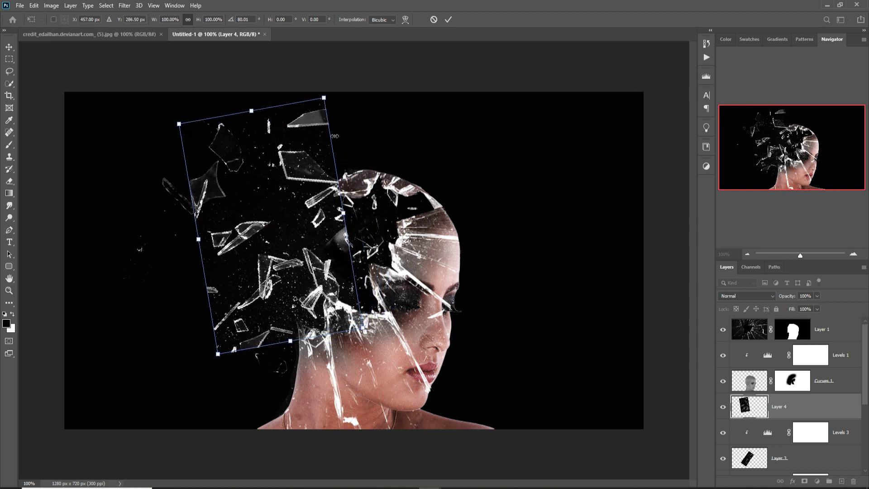
pyautogui.moveTo(338, 96); pyautogui.dragTo(376, 105)
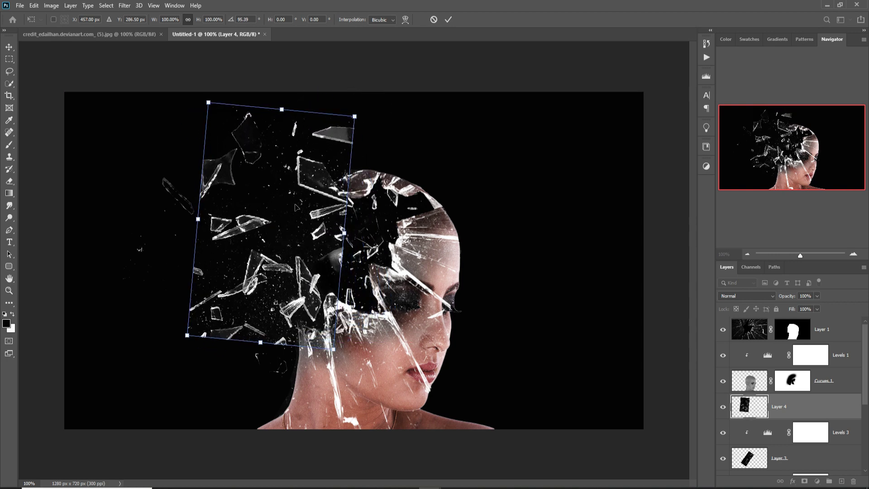
pyautogui.moveTo(298, 213); pyautogui.dragTo(283, 193)
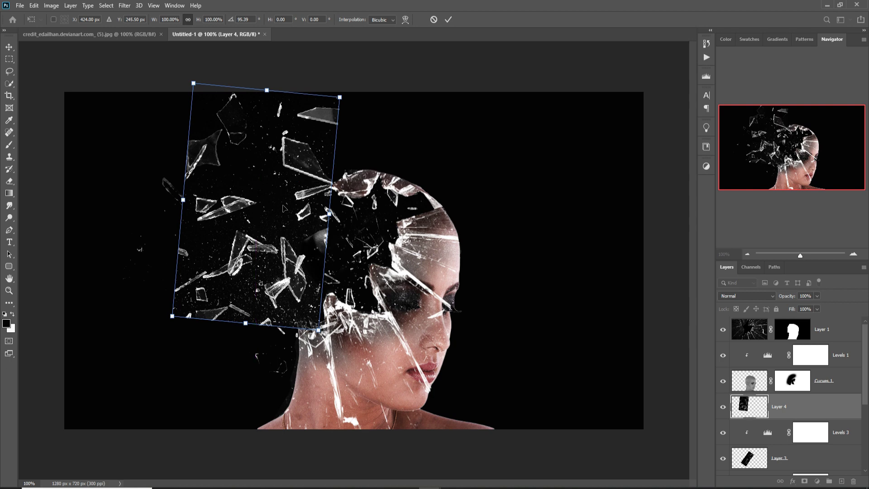
pyautogui.click(448, 19)
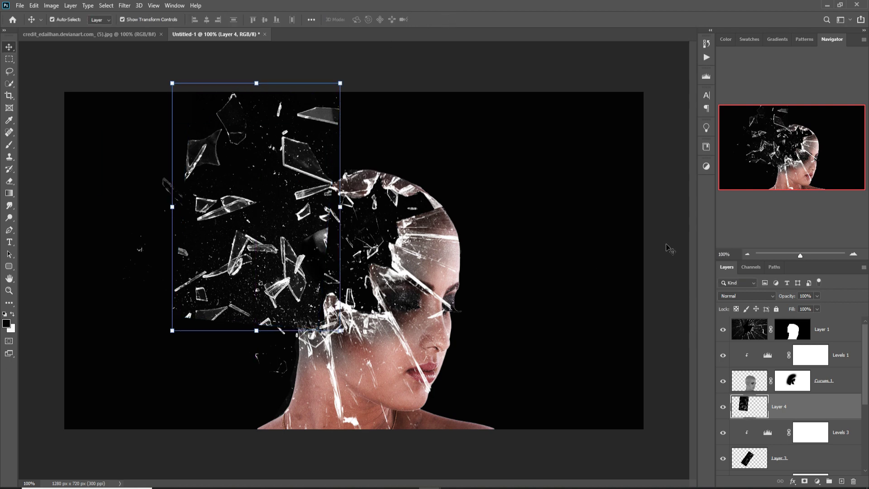
# Step: Blend Layer 4 in Screen mode and add a clipped Levels adjustment with black input 40
pyautogui.click(770, 297)
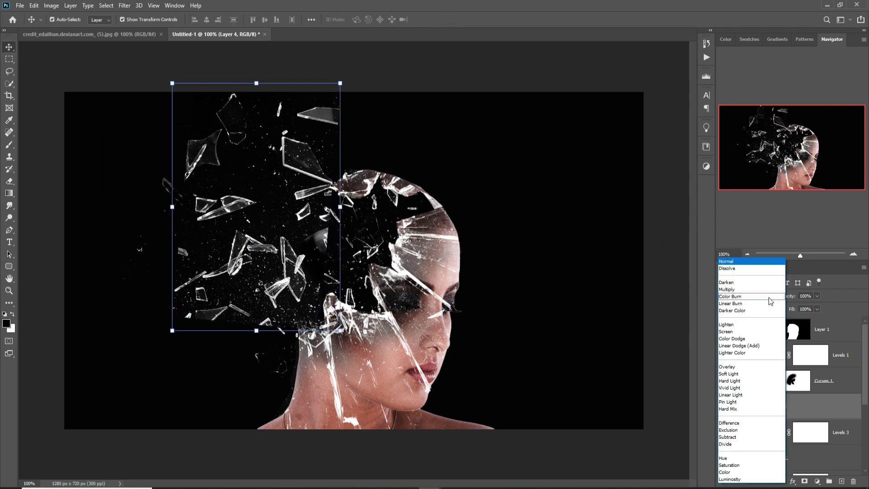
pyautogui.click(742, 334)
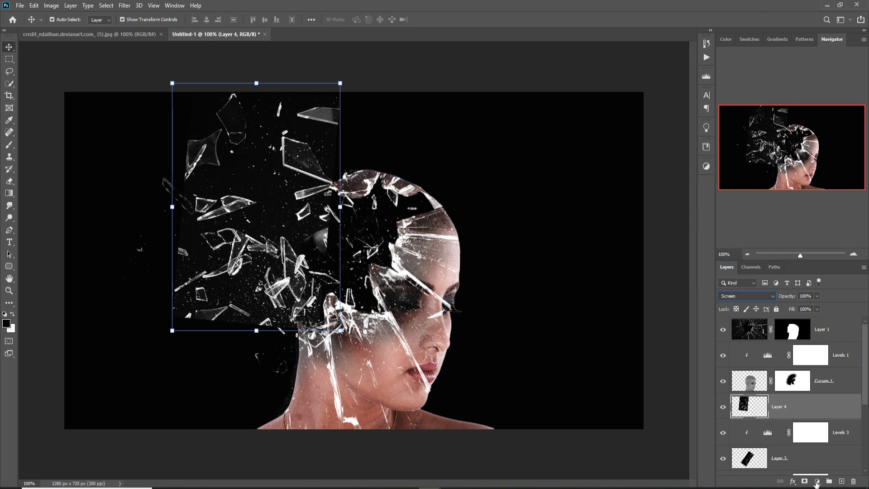
pyautogui.click(817, 481)
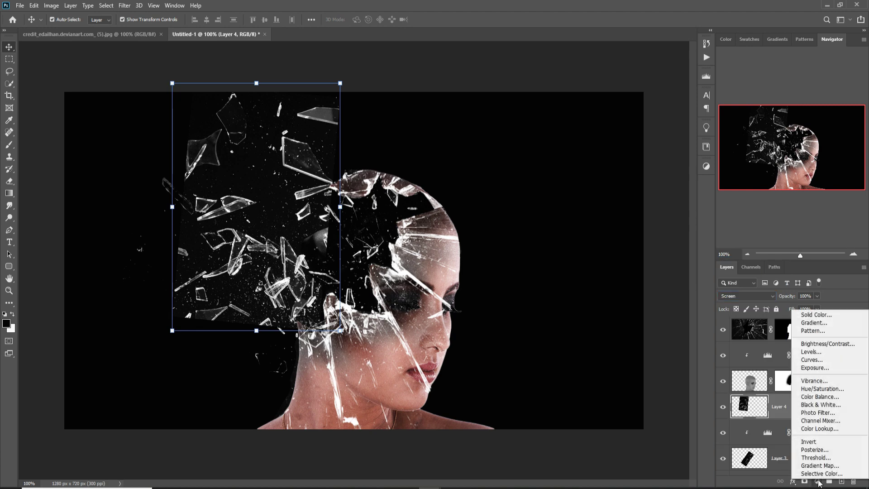
pyautogui.click(815, 351)
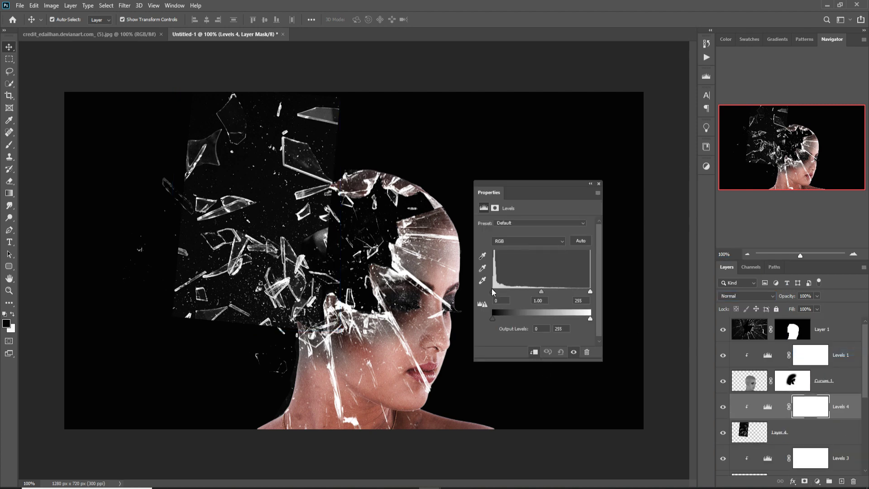
pyautogui.moveTo(492, 291); pyautogui.dragTo(508, 292)
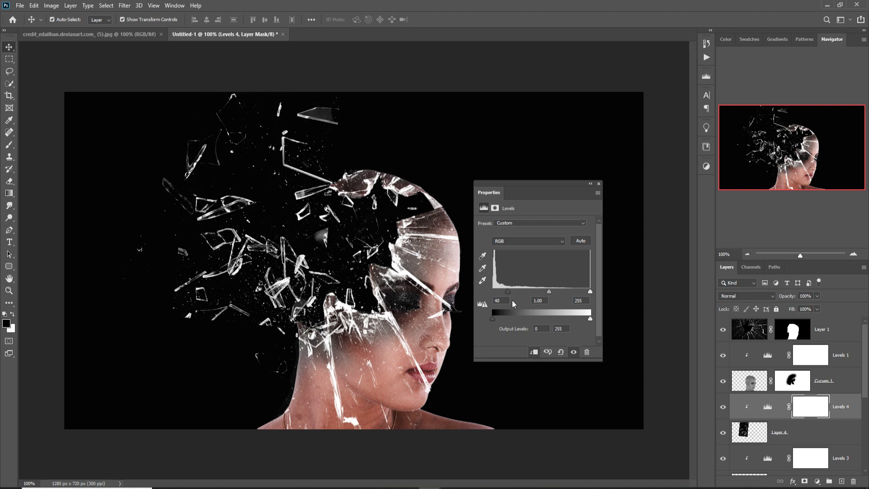
pyautogui.click(599, 185)
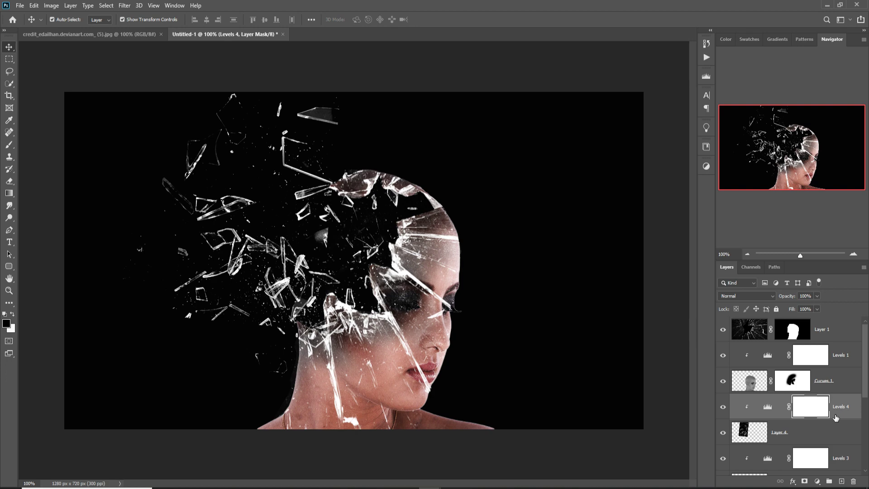
# Step: Duplicate the Layer 4 shards together with their clipped Levels adjustment
pyautogui.click(838, 426)
pyautogui.rightClick(849, 408)
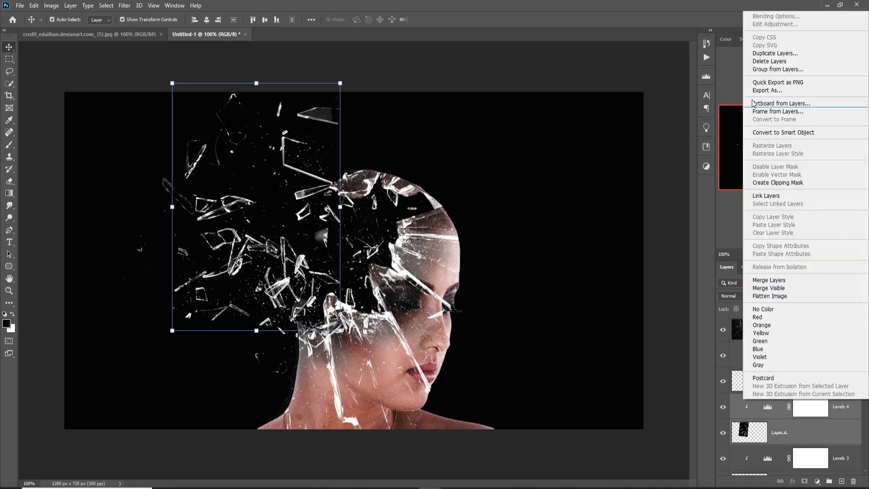
pyautogui.click(764, 53)
pyautogui.click(509, 139)
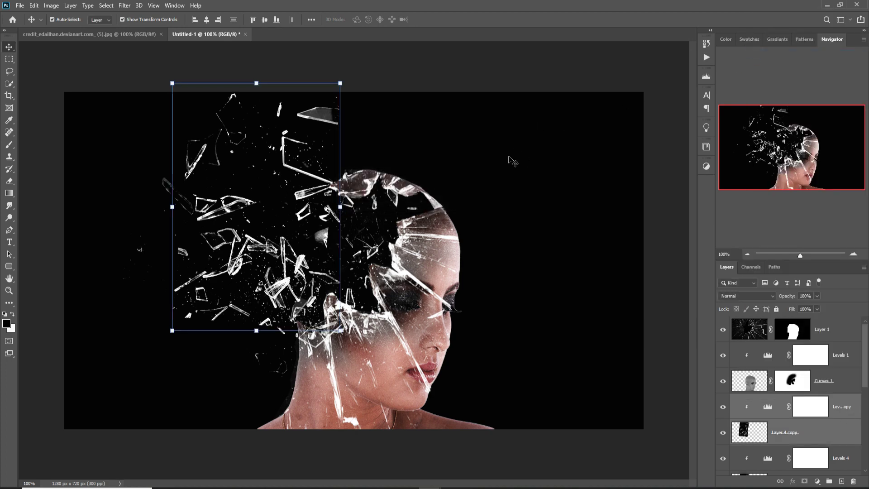
# Step: Scale the Layer 4 copy down to about 49% over the left side of the head
pyautogui.moveTo(344, 88); pyautogui.dragTo(378, 202)
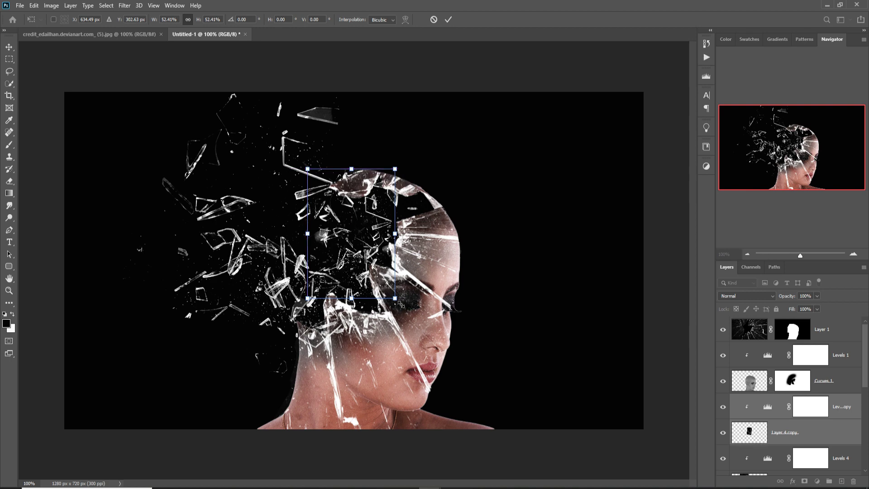
pyautogui.moveTo(399, 303); pyautogui.dragTo(394, 299)
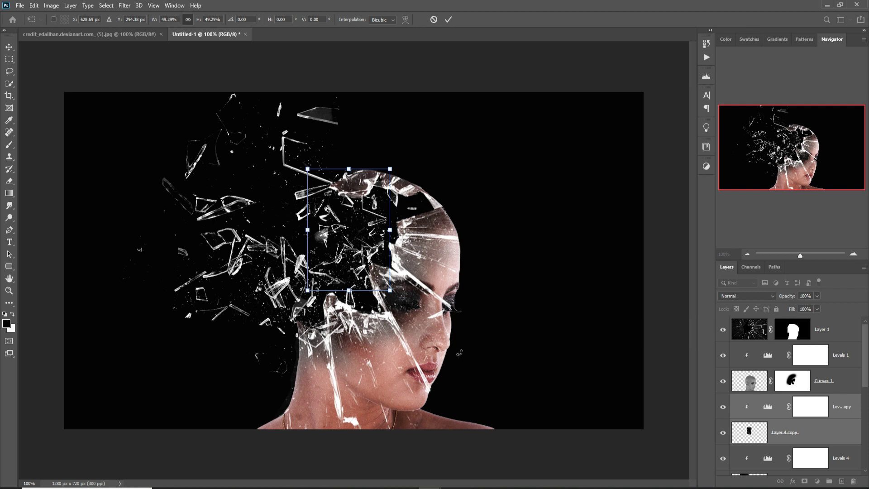
pyautogui.click(448, 20)
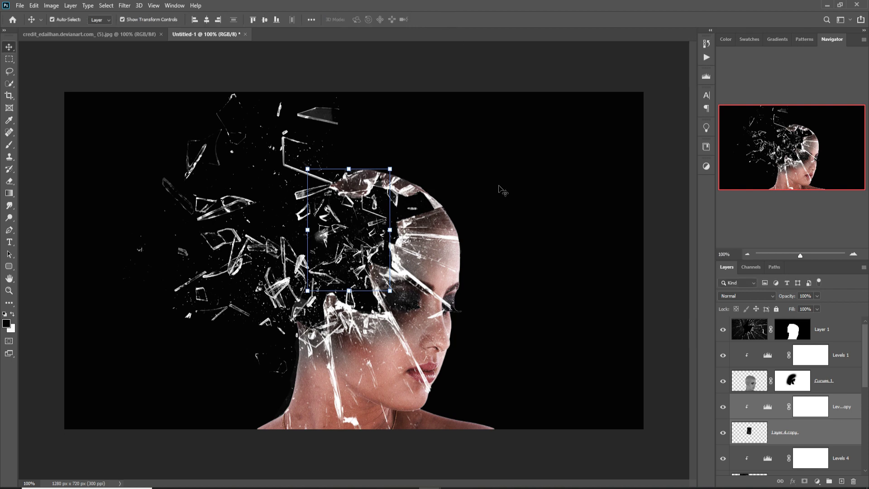
pyautogui.click(799, 333)
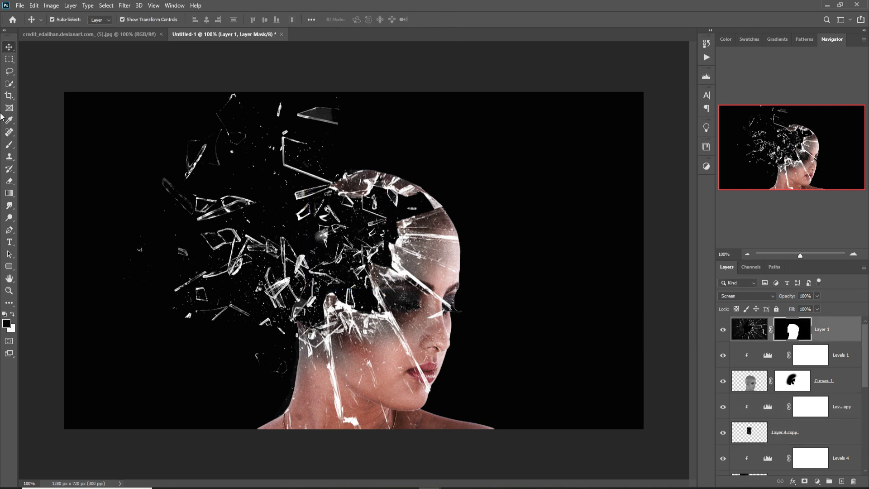
# Step: Paint black at 30% brush opacity on Layer 1's mask over the neck and eye
pyautogui.click(9, 144)
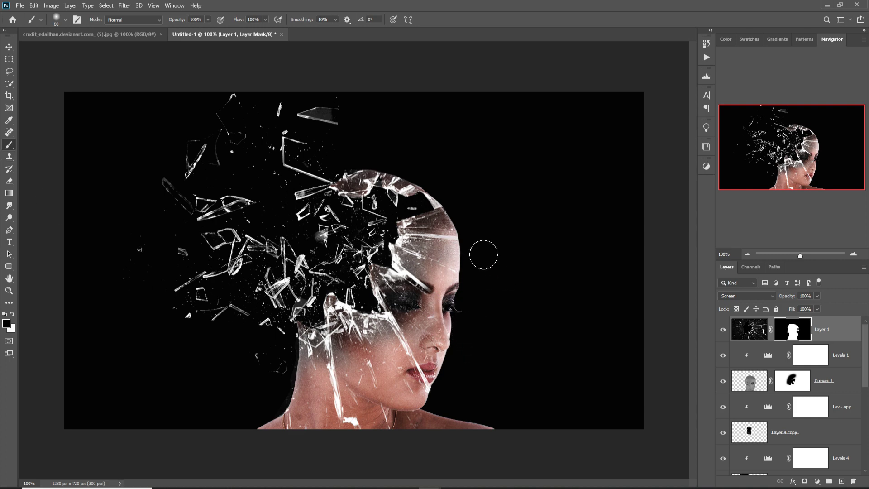
pyautogui.moveTo(208, 19); pyautogui.dragTo(176, 32)
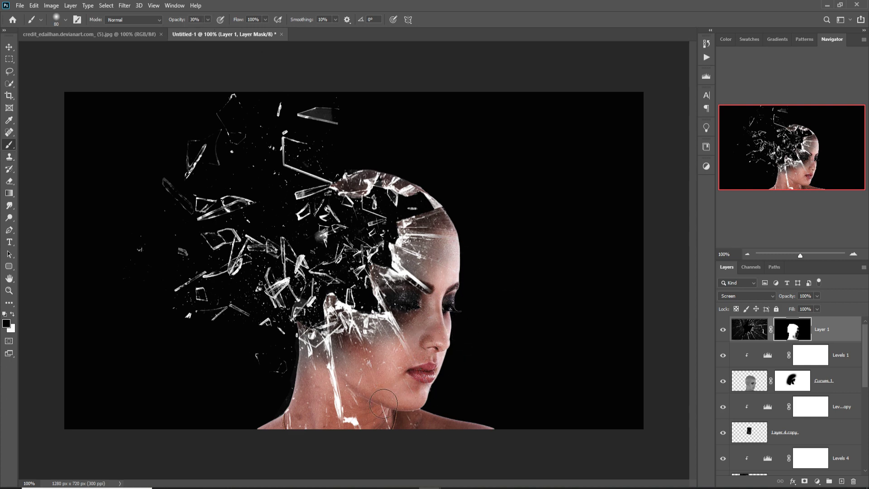
pyautogui.moveTo(383, 403); pyautogui.dragTo(394, 421)
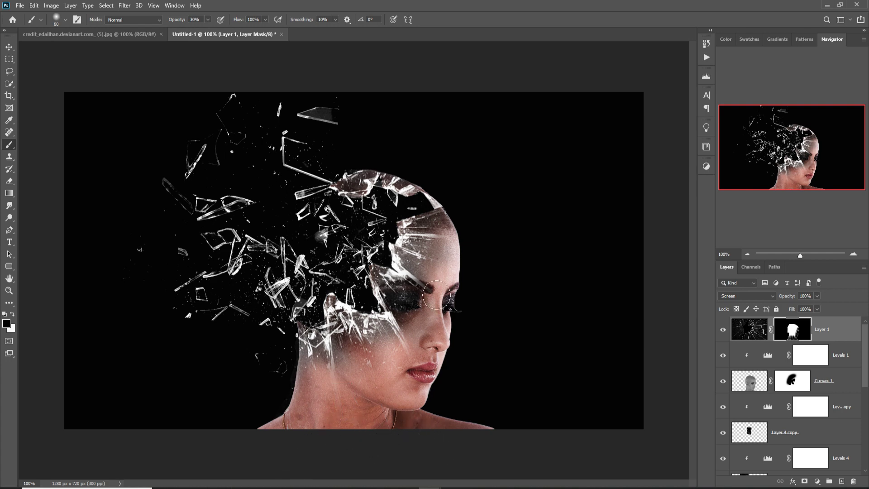
pyautogui.moveTo(436, 294); pyautogui.dragTo(458, 285)
pyautogui.press('v')
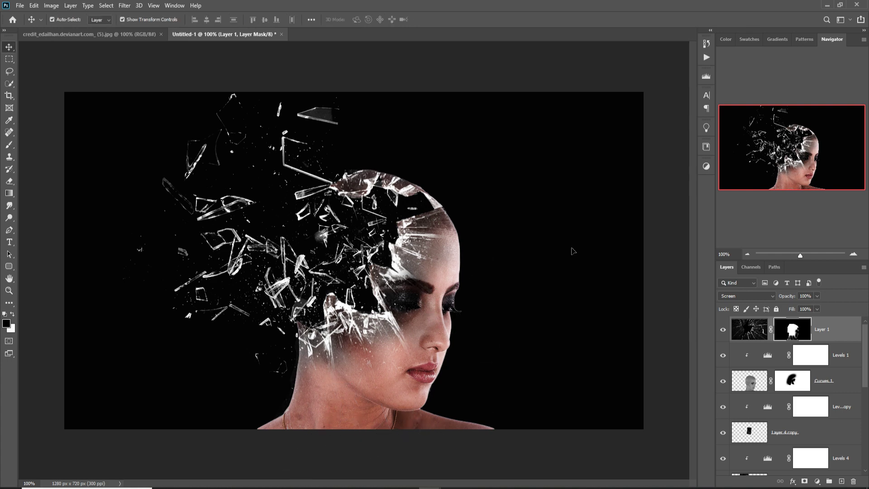